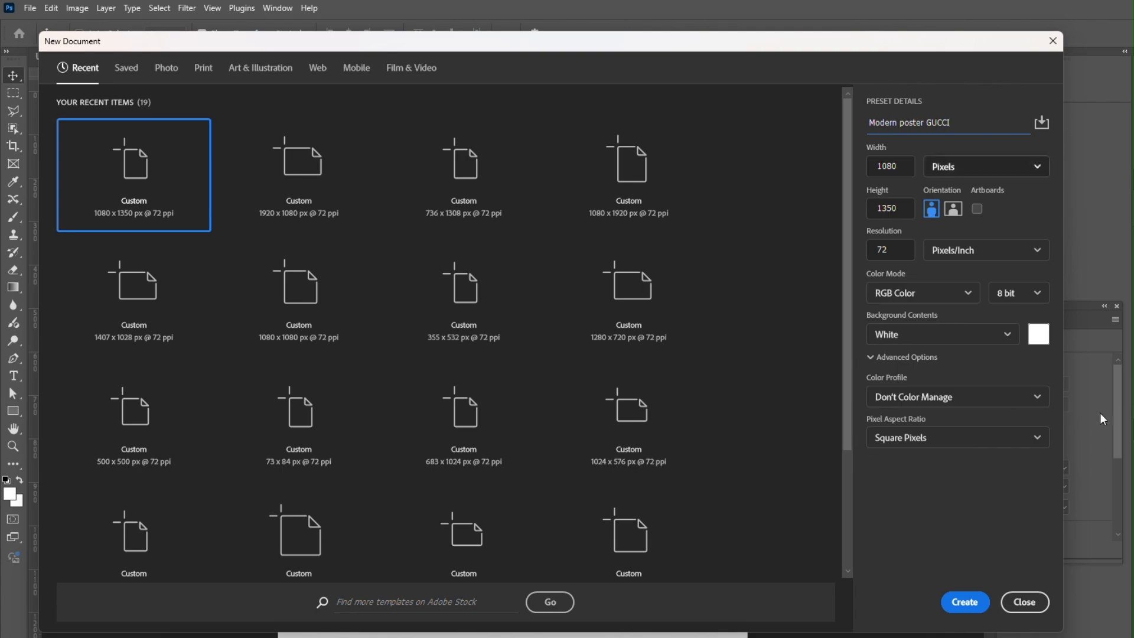
# - Create the 1080 x 1350 px document named Modern poster GUCCI and view it at 64% zoom
pyautogui.click(964, 601)
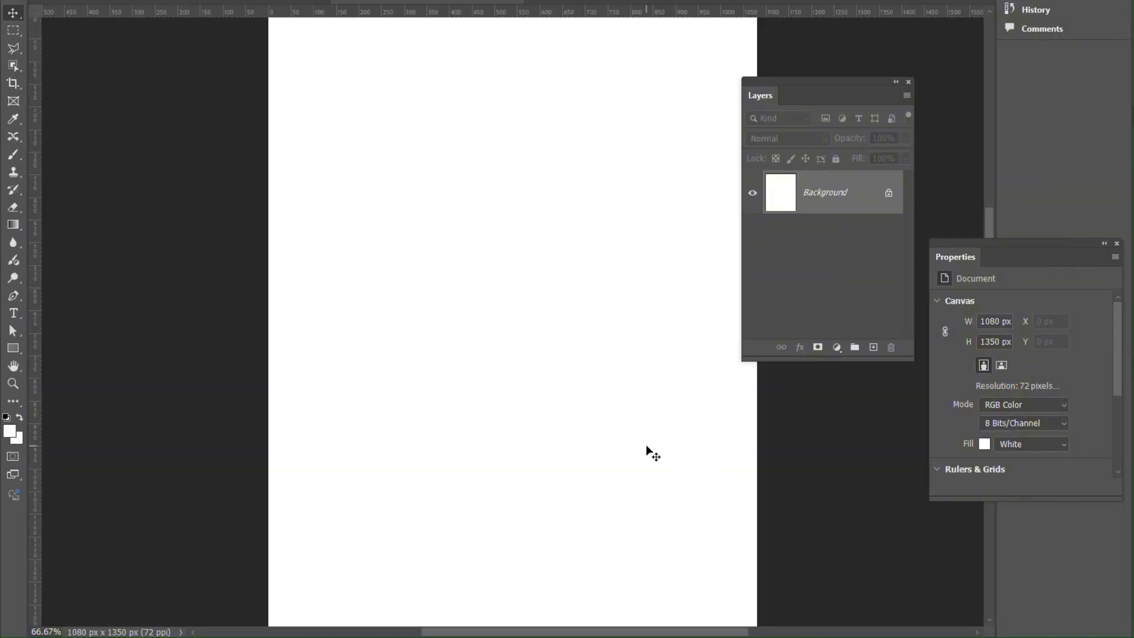
pyautogui.click(39, 631)
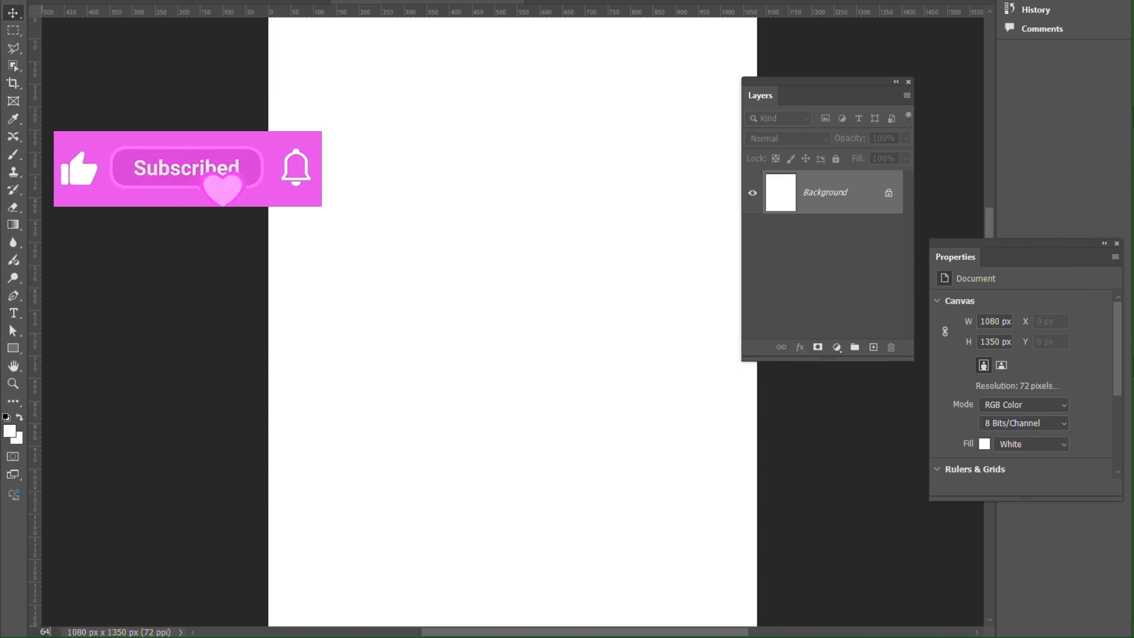
pyautogui.write('64')
pyautogui.press('Return')
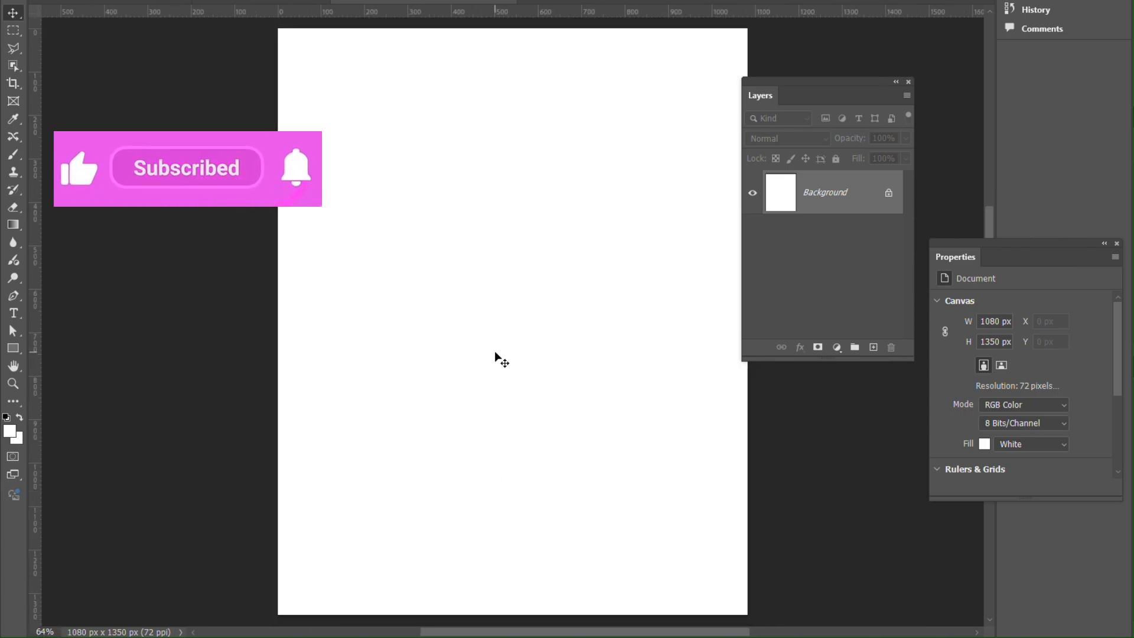
# - Add the text "JUST" near the top of the page in 78 pt Bahnschrift Light
pyautogui.click(13, 313)
pyautogui.click(365, 86)
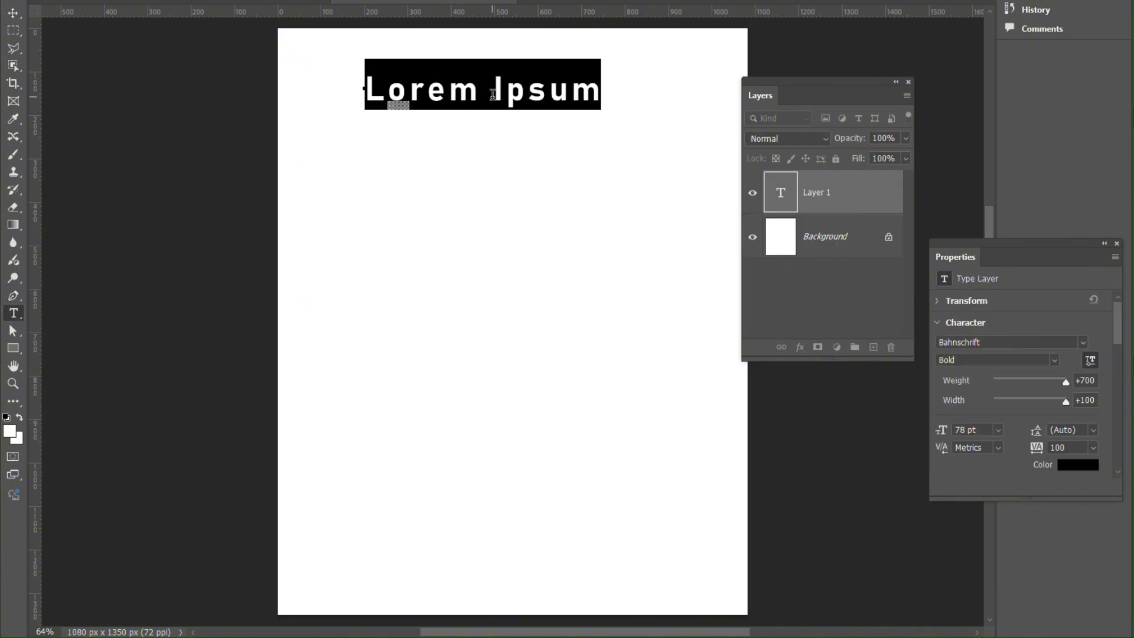
pyautogui.write('JUST')
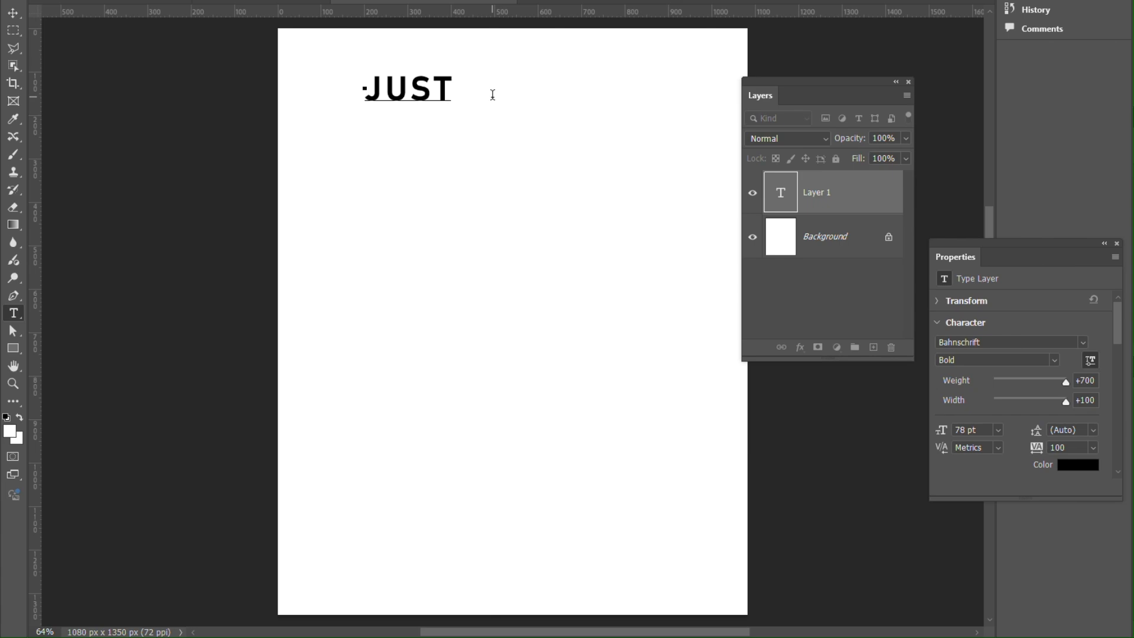
pyautogui.doubleClick(392, 81)
pyautogui.click(328, 10)
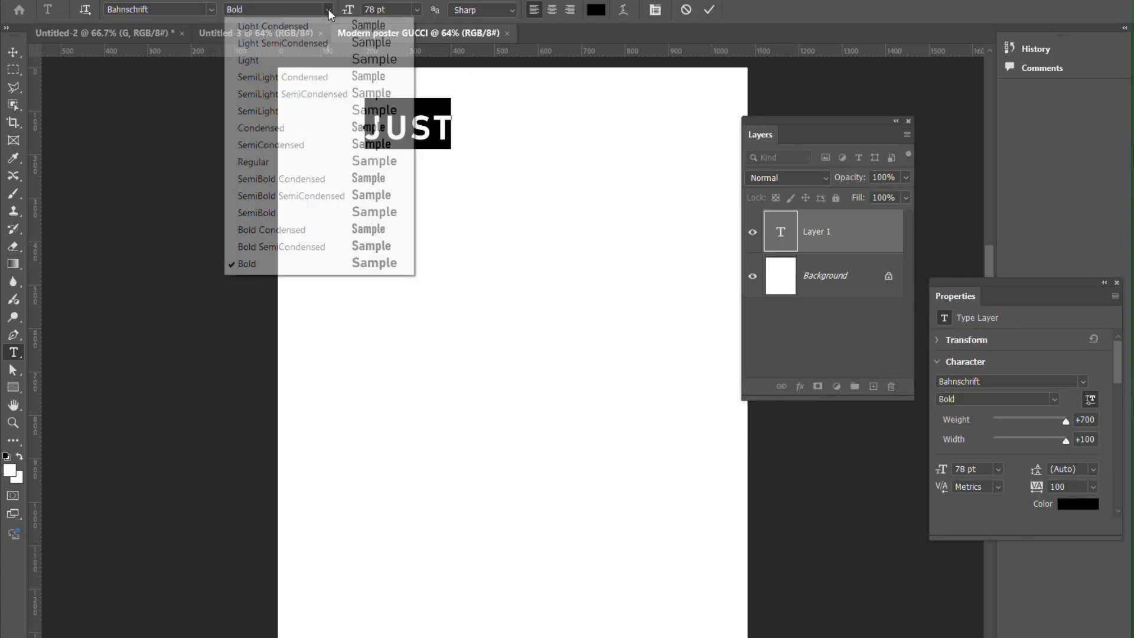
pyautogui.click(324, 60)
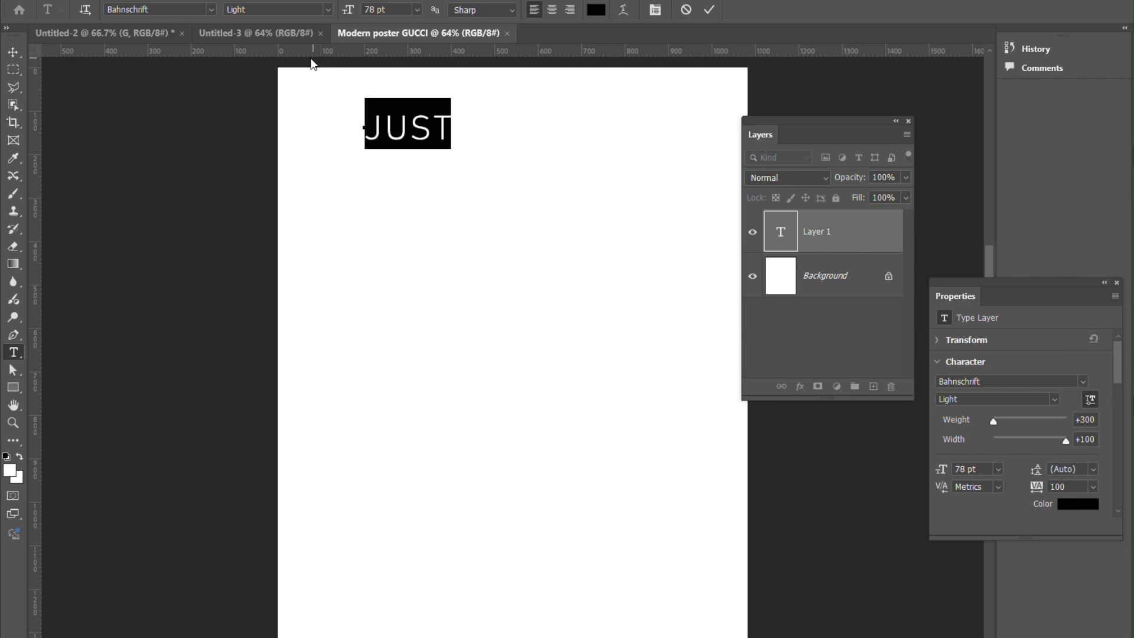
# - Move the JUST text into the page's upper-left corner area, leaving a small margin to both edges
pyautogui.click(13, 52)
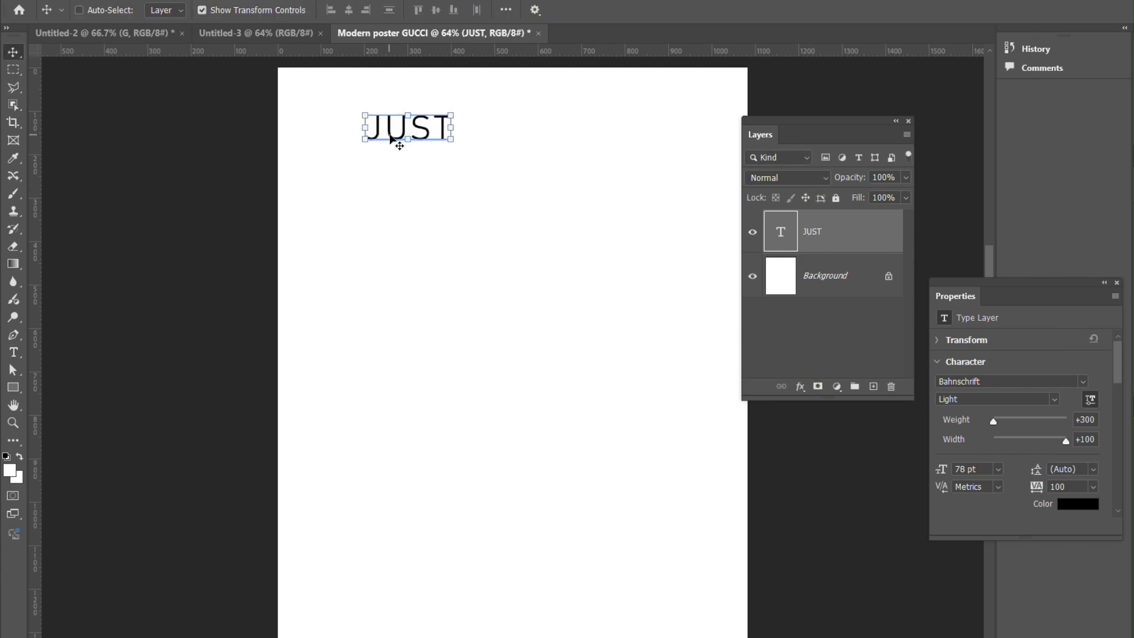
pyautogui.moveTo(392, 133); pyautogui.dragTo(336, 121)
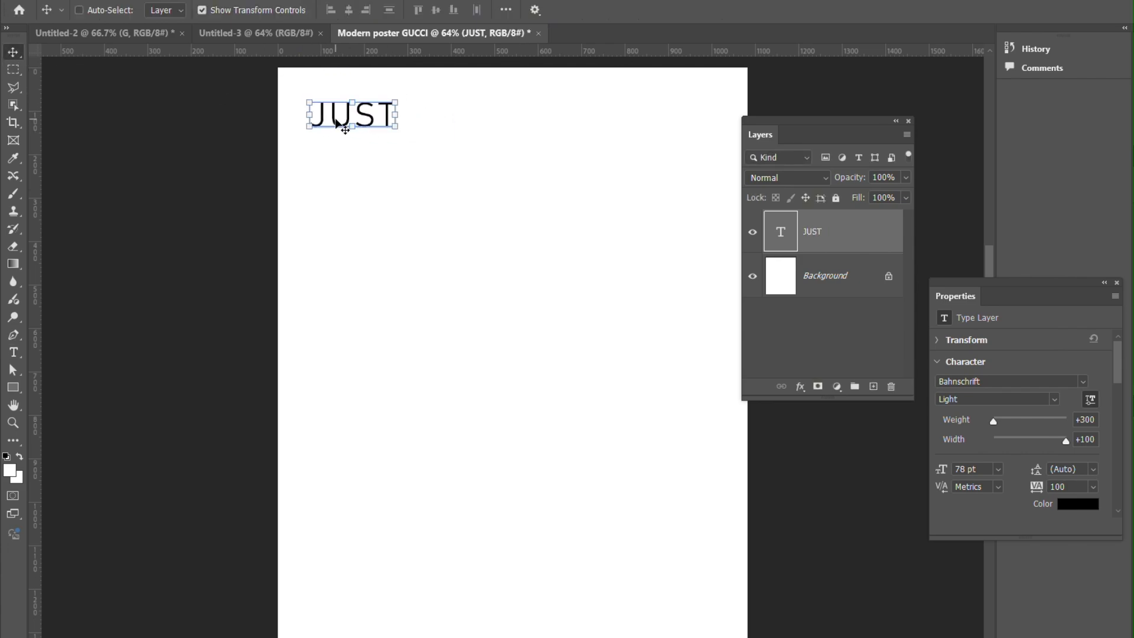
pyautogui.press('Up')
pyautogui.press('Up')
pyautogui.press('Up')
pyautogui.press('Up')
pyautogui.press('Up')
pyautogui.press('Up')
pyautogui.press('Up')
pyautogui.press('Up')
pyautogui.press('Up')
pyautogui.press('Up')
pyautogui.press('Up')
pyautogui.press('Up')
pyautogui.press('Up')
pyautogui.press('Right')
pyautogui.press('Right')
pyautogui.press('Right')
pyautogui.press('Right')
pyautogui.press('Right')
pyautogui.press('Right')
pyautogui.press('Right')
pyautogui.press('Right')
pyautogui.press('Right')
pyautogui.press('Right')
pyautogui.press('Right')
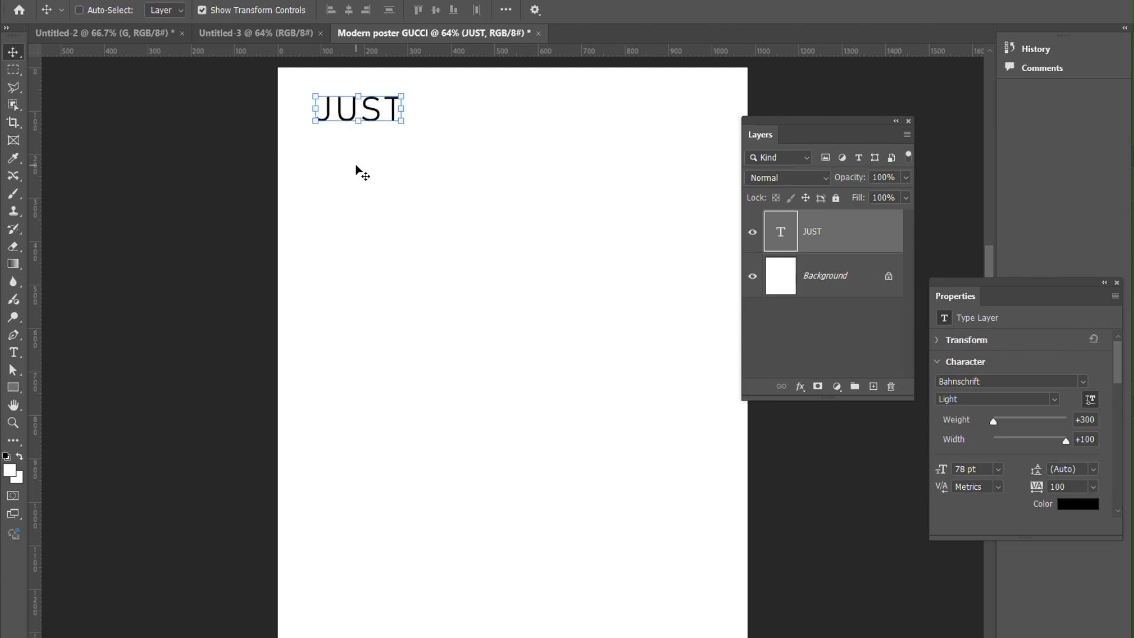
# - Add the text "BEAUTY" below JUST and set its font style to Bold
pyautogui.click(14, 352)
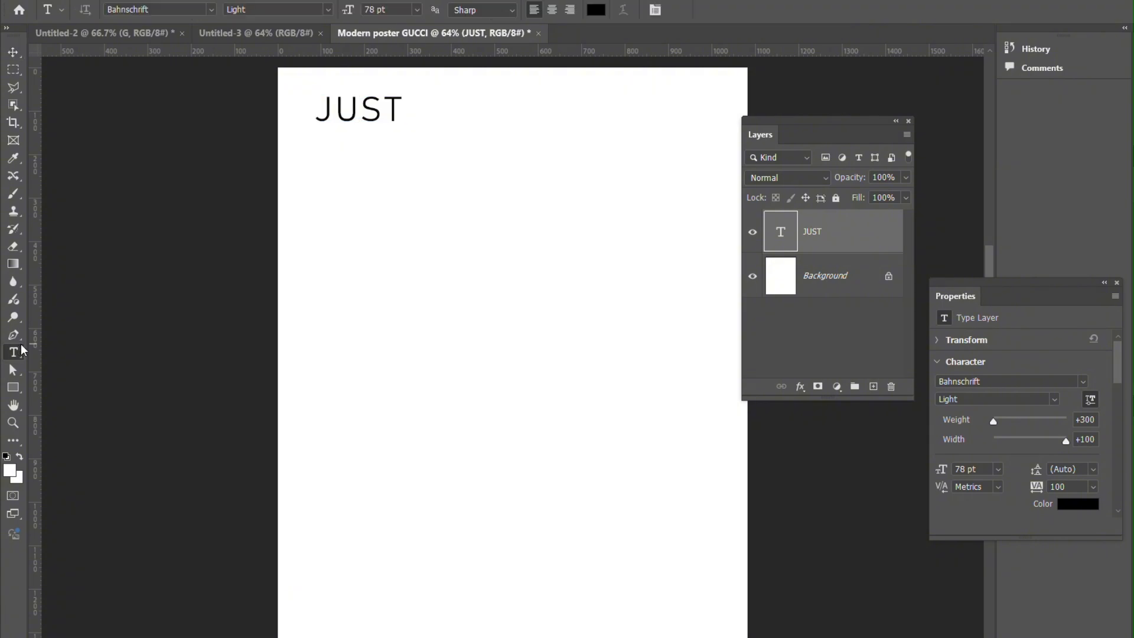
pyautogui.click(343, 173)
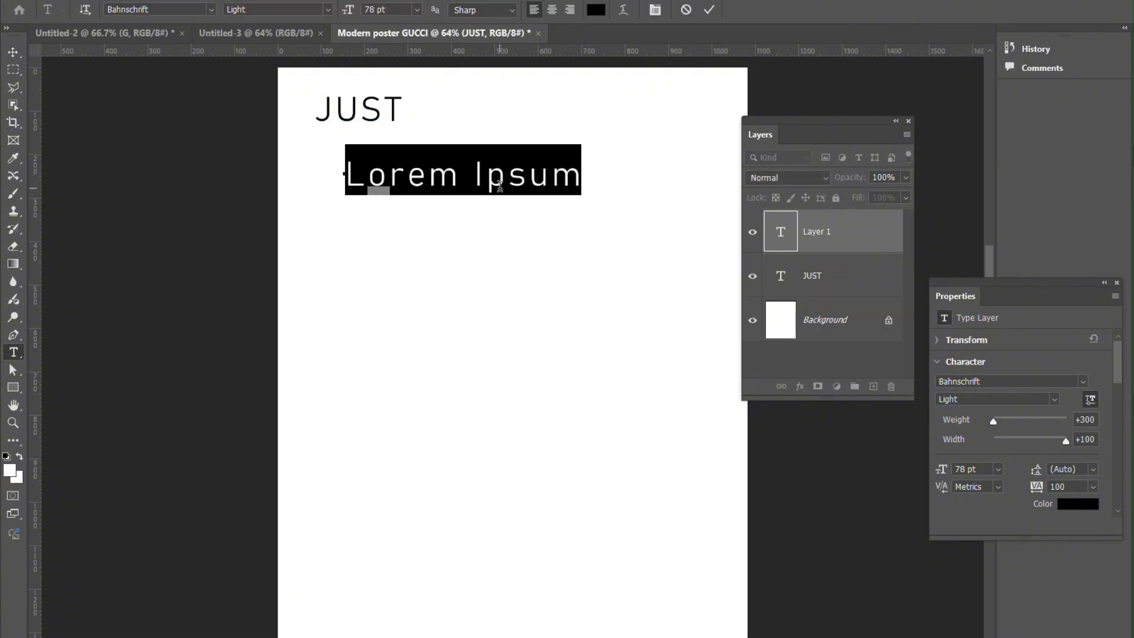
pyautogui.write('BEAUTY')
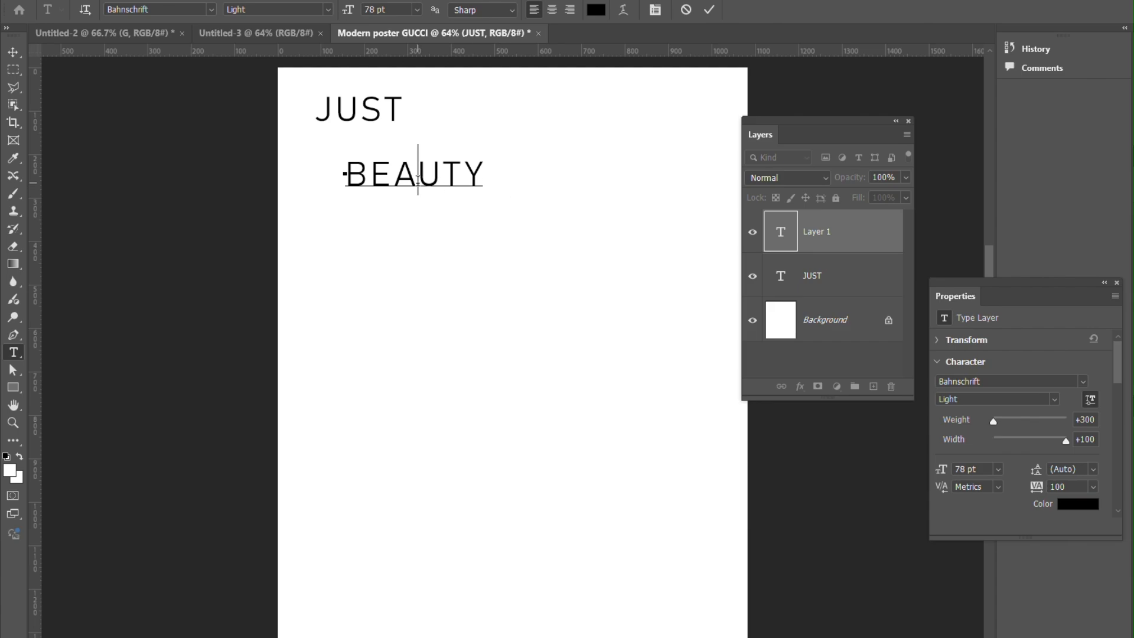
pyautogui.doubleClick(418, 177)
pyautogui.click(328, 10)
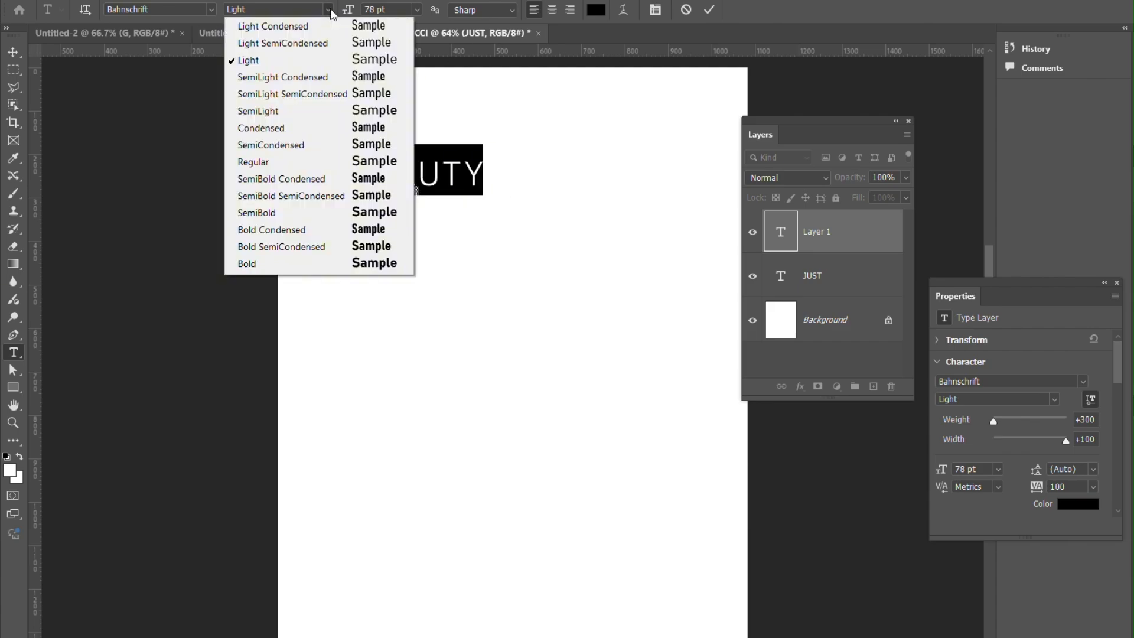
pyautogui.click(299, 263)
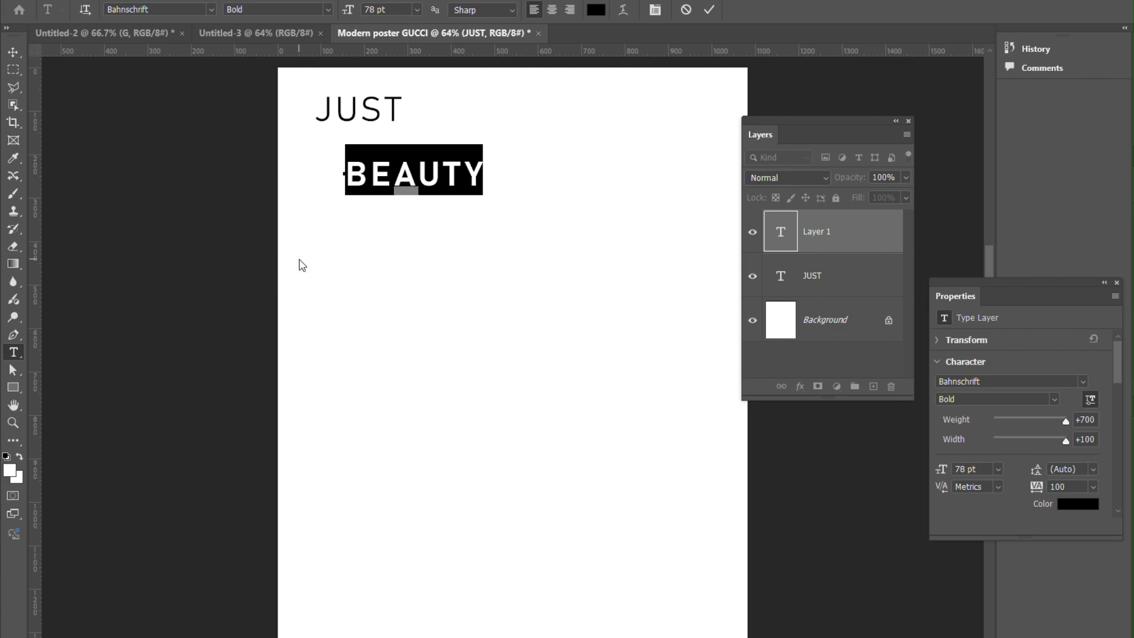
# - Stretch the BEAUTY text wider and taller, and place it directly under JUST with their left edges lined up
pyautogui.click(13, 52)
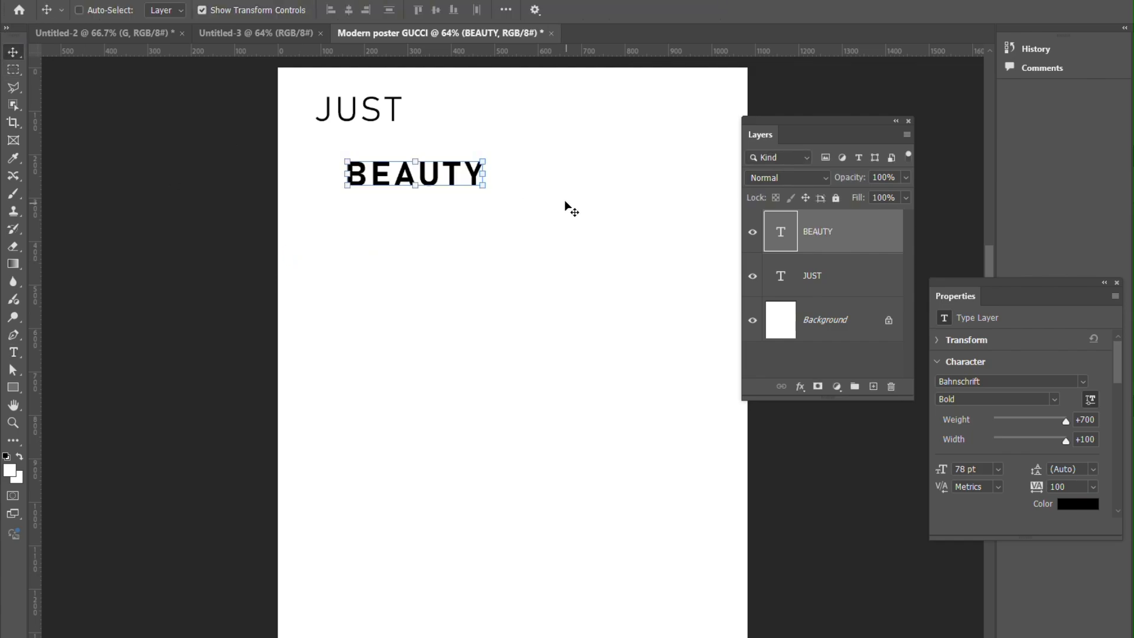
pyautogui.click(483, 176)
pyautogui.moveTo(484, 176); pyautogui.dragTo(513, 176)
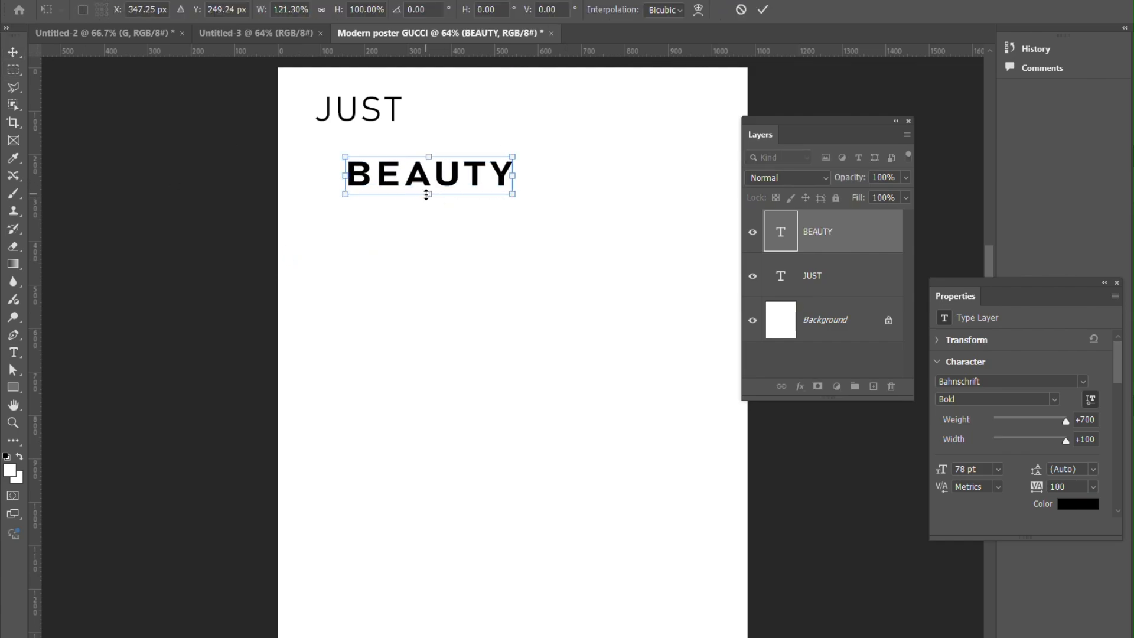
pyautogui.moveTo(426, 193); pyautogui.dragTo(427, 215)
pyautogui.moveTo(508, 180); pyautogui.dragTo(521, 158)
pyautogui.click(762, 9)
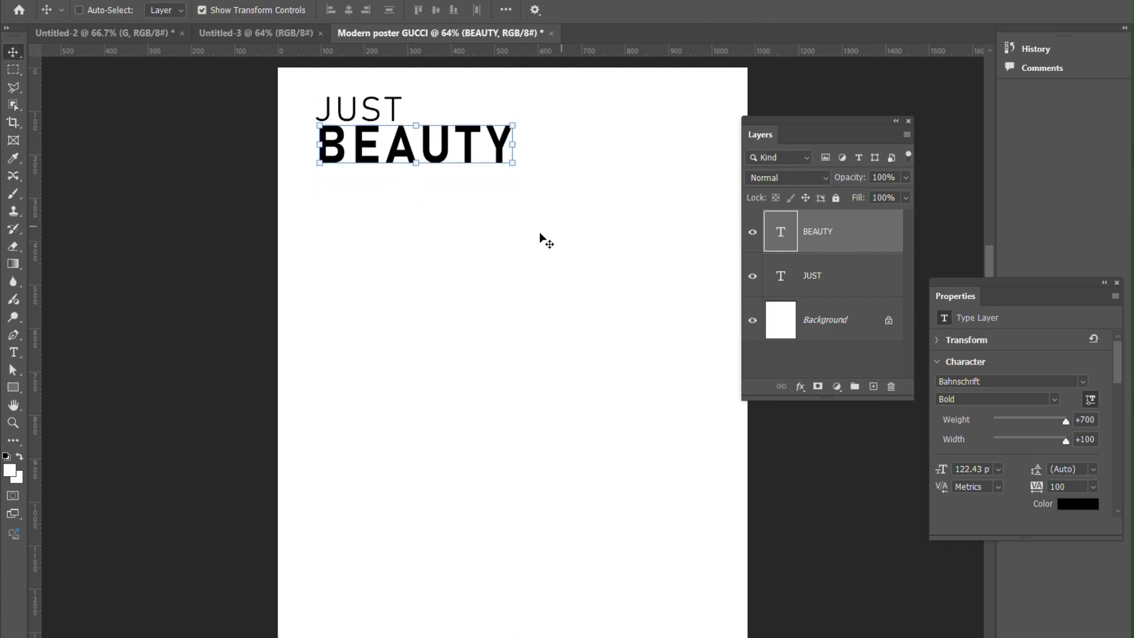
# - Add a 26 pt paragraph box below BEAUTY reading "SHE HOLDS ELEGANCE IN EVERY GESTURE,EMBODYING A TIMELESS SOPHISTICATION THAT FEELS BOTH MODERN AND CLASSIC"
pyautogui.click(13, 353)
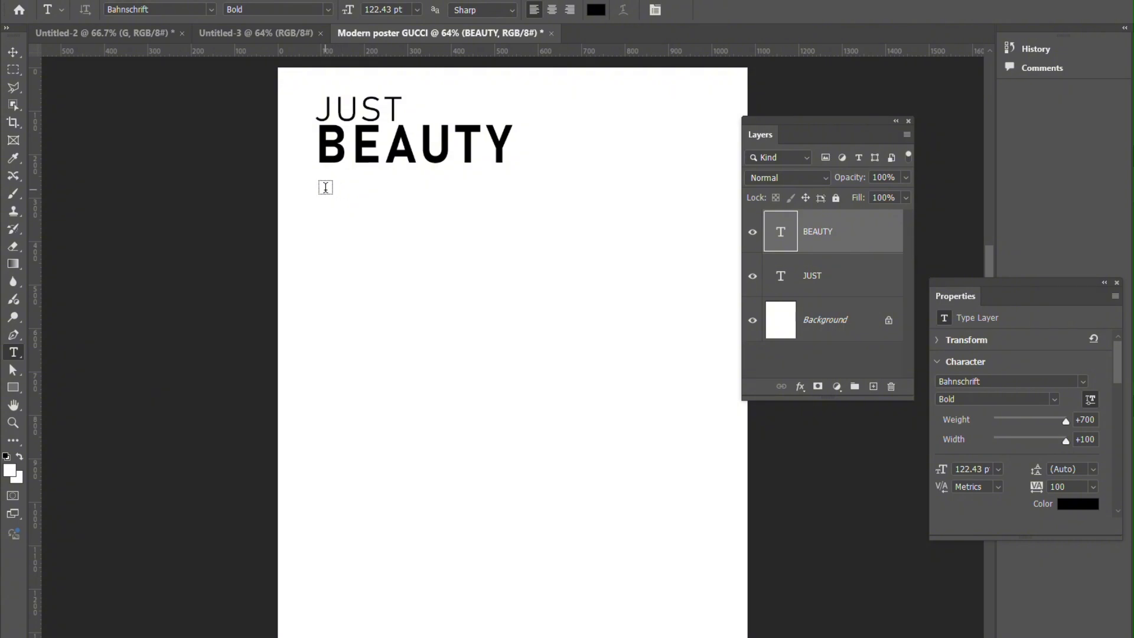
pyautogui.moveTo(325, 190); pyautogui.dragTo(701, 299)
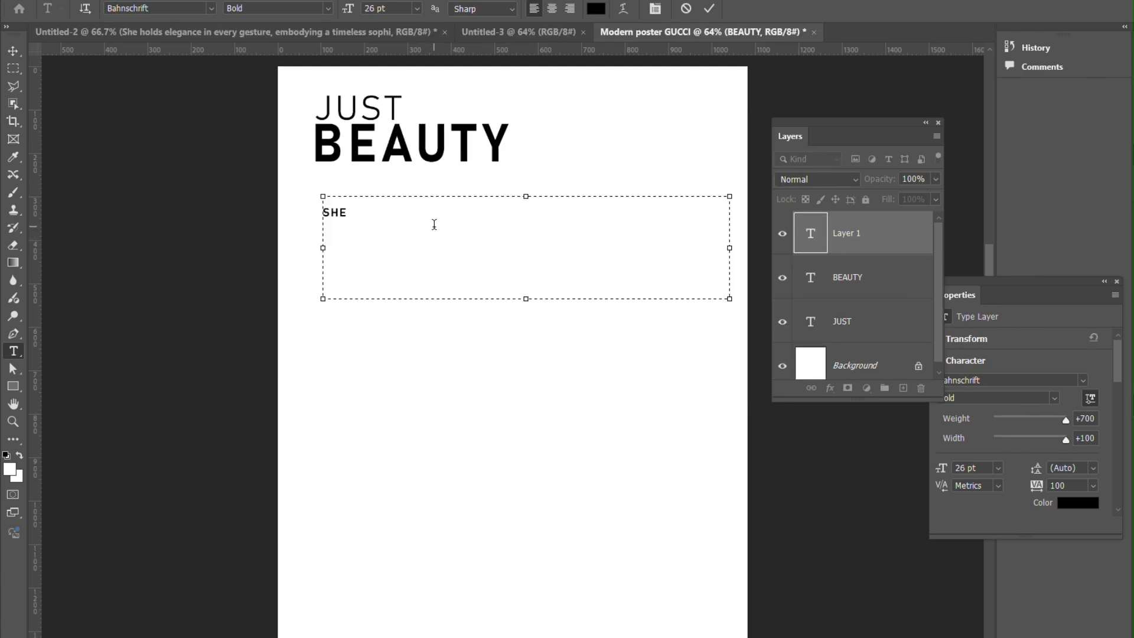
pyautogui.write('HOLDS ELEGANCE IN E')
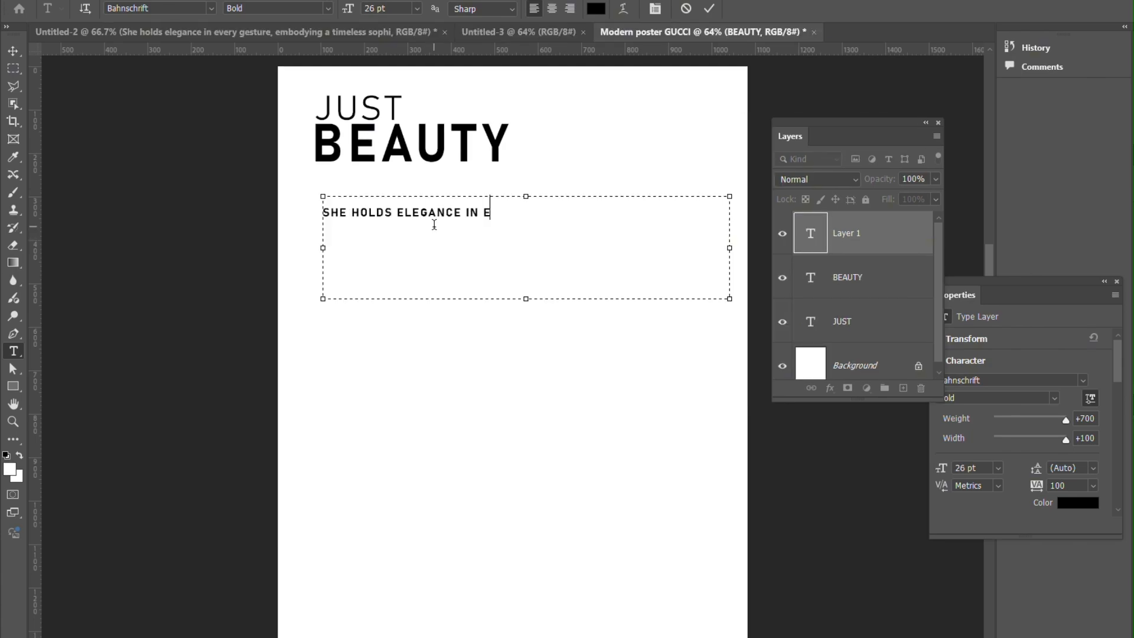
pyautogui.write('VERY GESTURE , EMBODYING,')
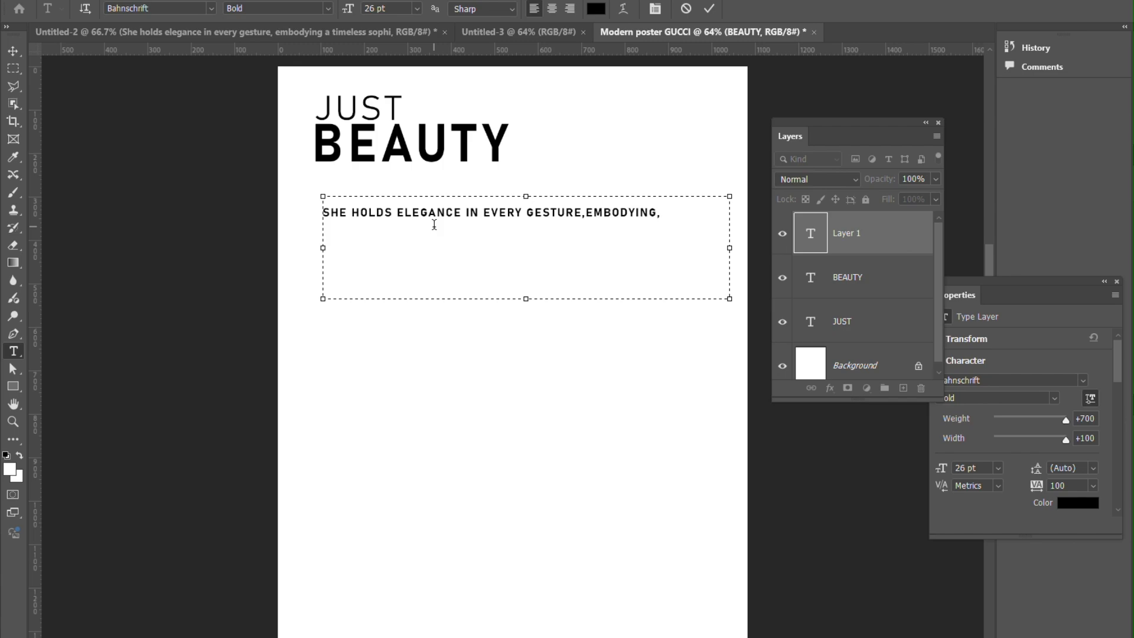
pyautogui.write(' a TIMELESS SOPHISTICATION THAT FEELS BOTH ')
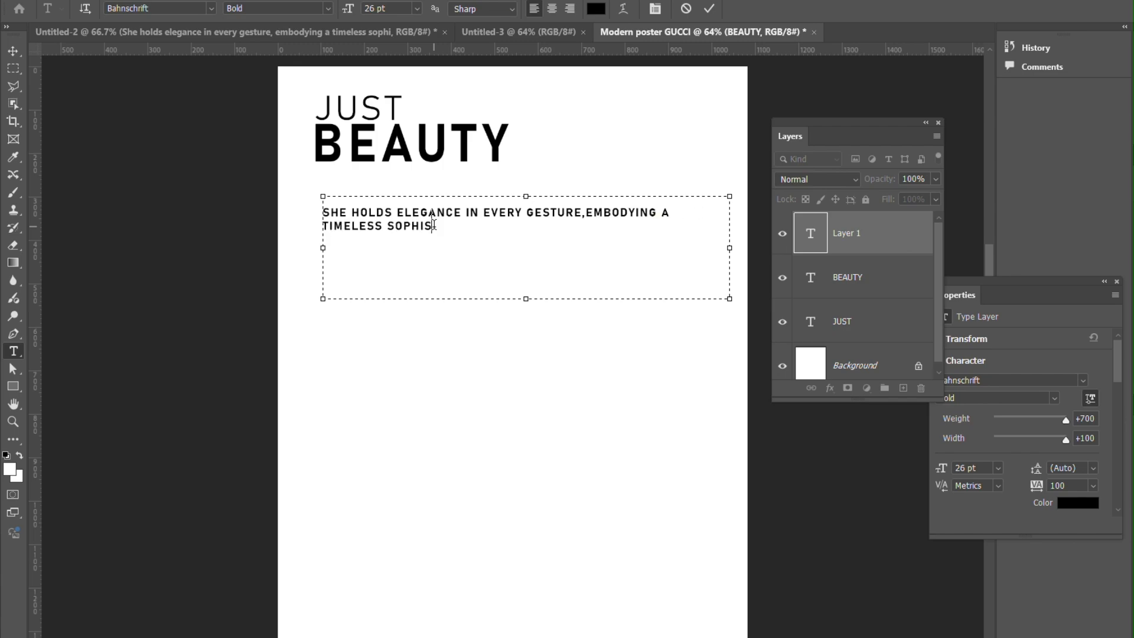
pyautogui.write('MODERN AND CLASSIC ')
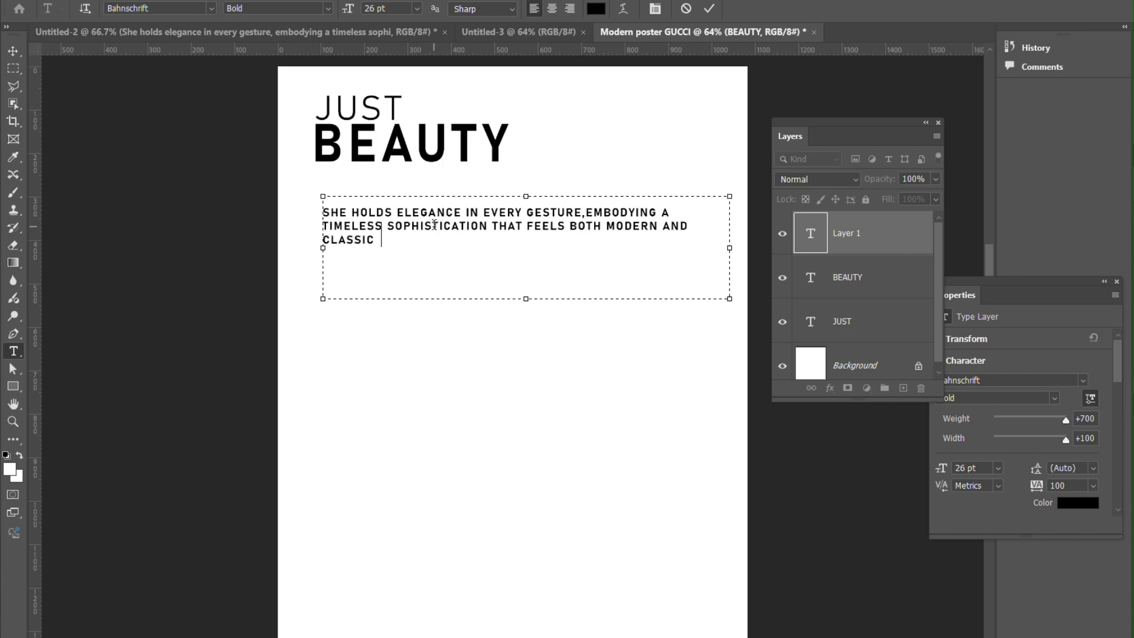
# - Continue the paragraph with ". GUCCI TRANSFORMS FASHION INTO ART ,WHERE BOLD DETAILS MEET REFINED LUXURY IN PERFECT HARMONY ."
pyautogui.write('. GUCCI TRANSFORMS FASHION INTO ART ,')
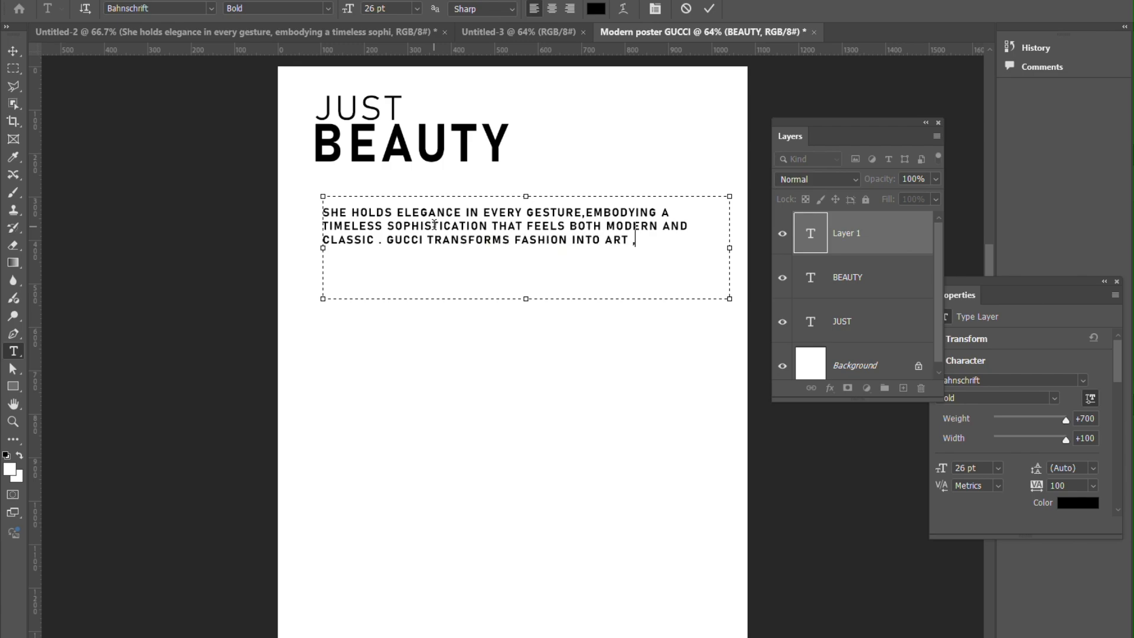
pyautogui.write('WHERE BOLD DETAILS MEET REFINED LUXURY IN PERFECT')
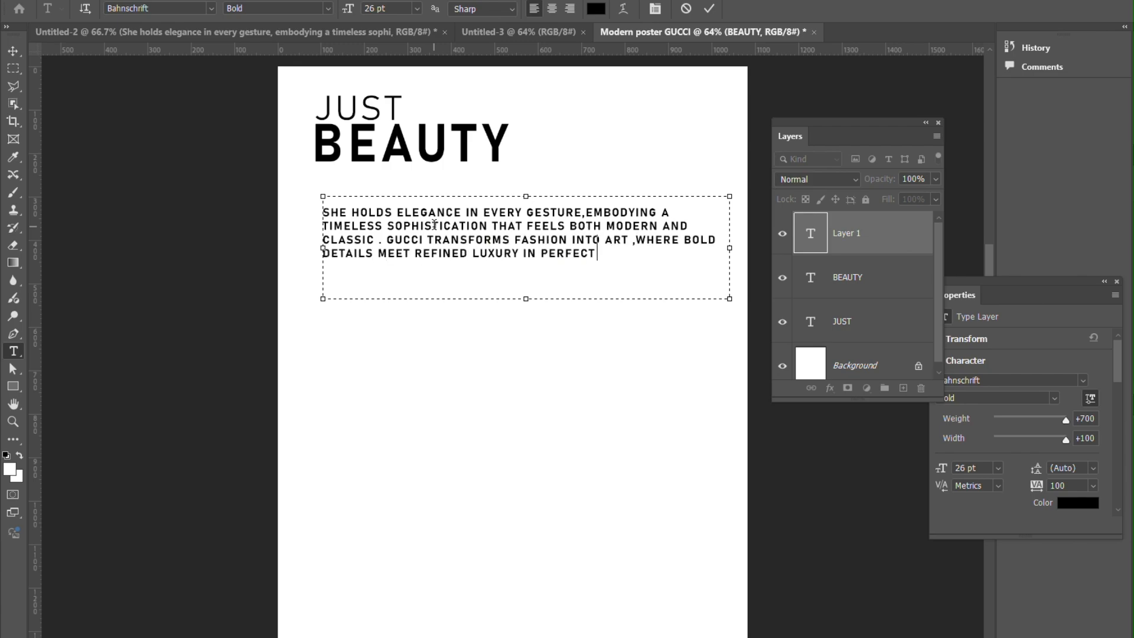
pyautogui.write(' HARMONY .')
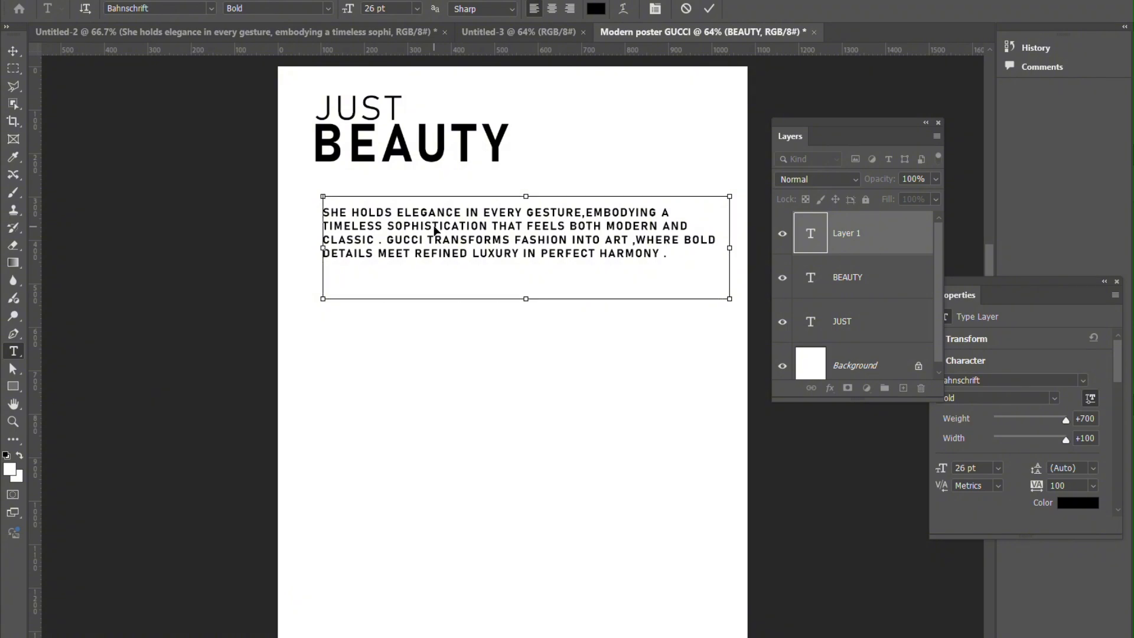
# - Set the whole paragraph's font style to Light
pyautogui.hotkey('ctrl', 'a')
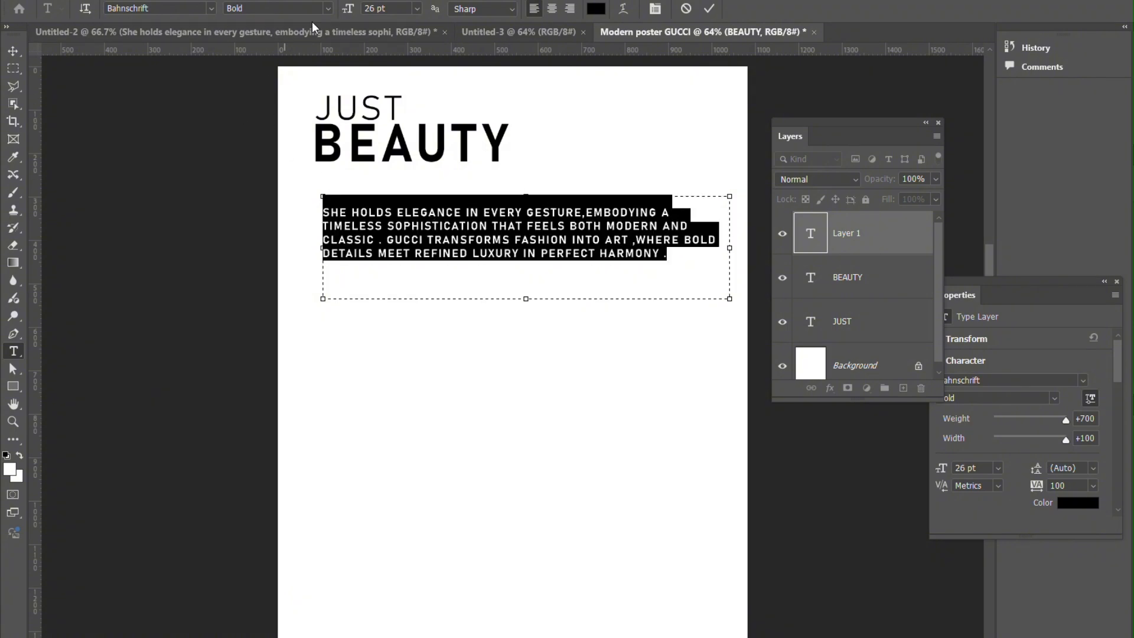
pyautogui.click(328, 8)
pyautogui.click(313, 55)
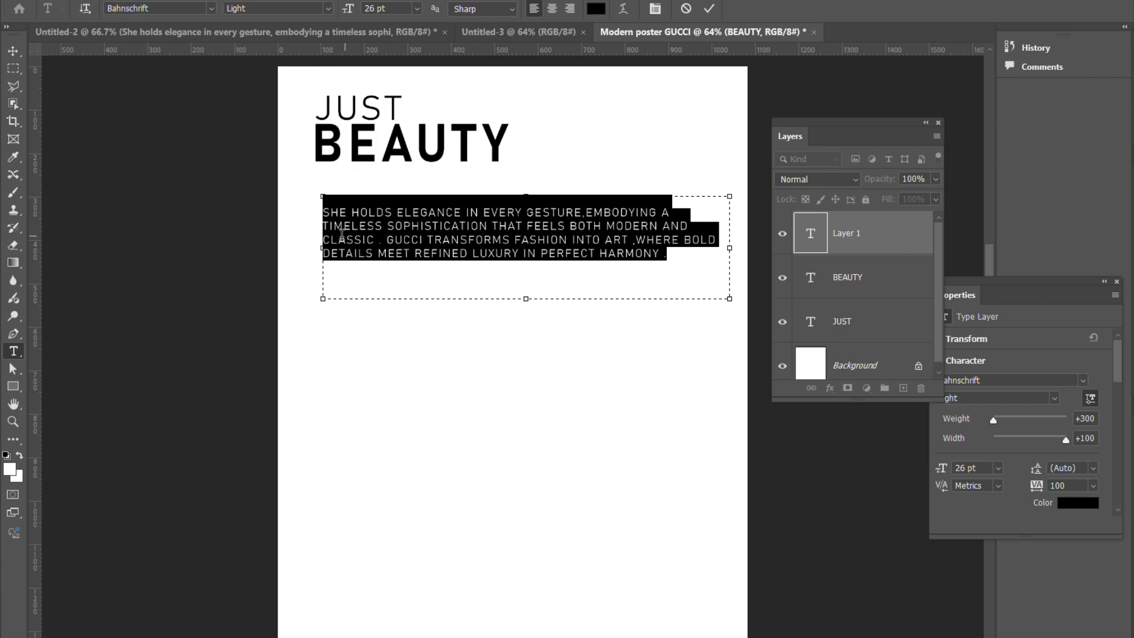
# - Extend the paragraph box's left edge to line up with the headings and move the paragraph up close beneath BEAUTY
pyautogui.moveTo(321, 251); pyautogui.dragTo(313, 250)
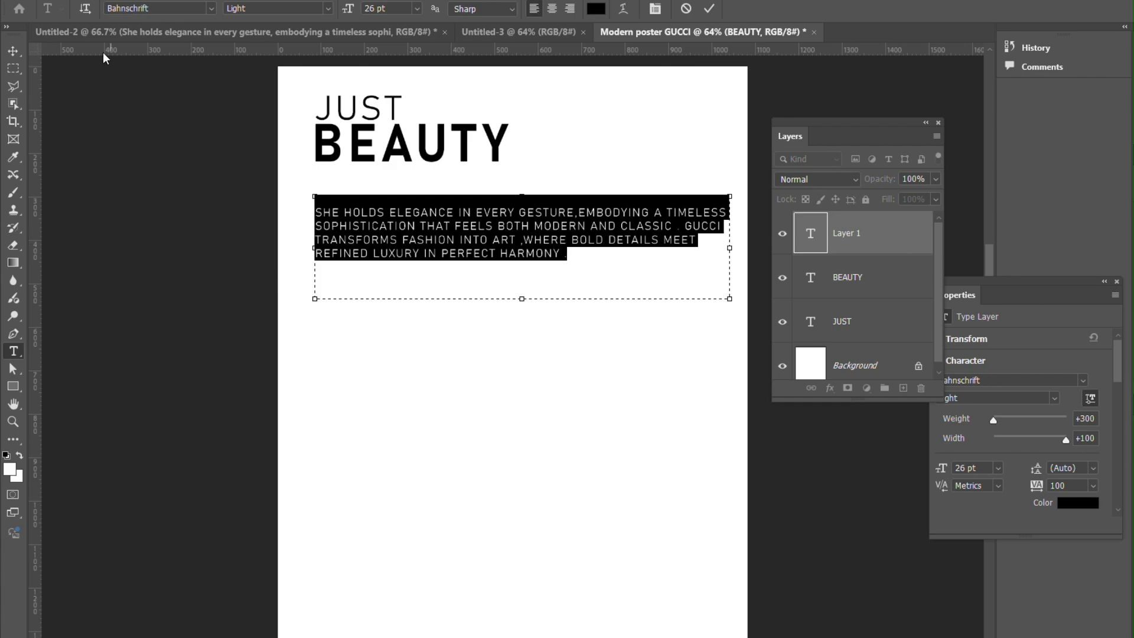
pyautogui.click(13, 50)
pyautogui.moveTo(440, 246); pyautogui.dragTo(437, 216)
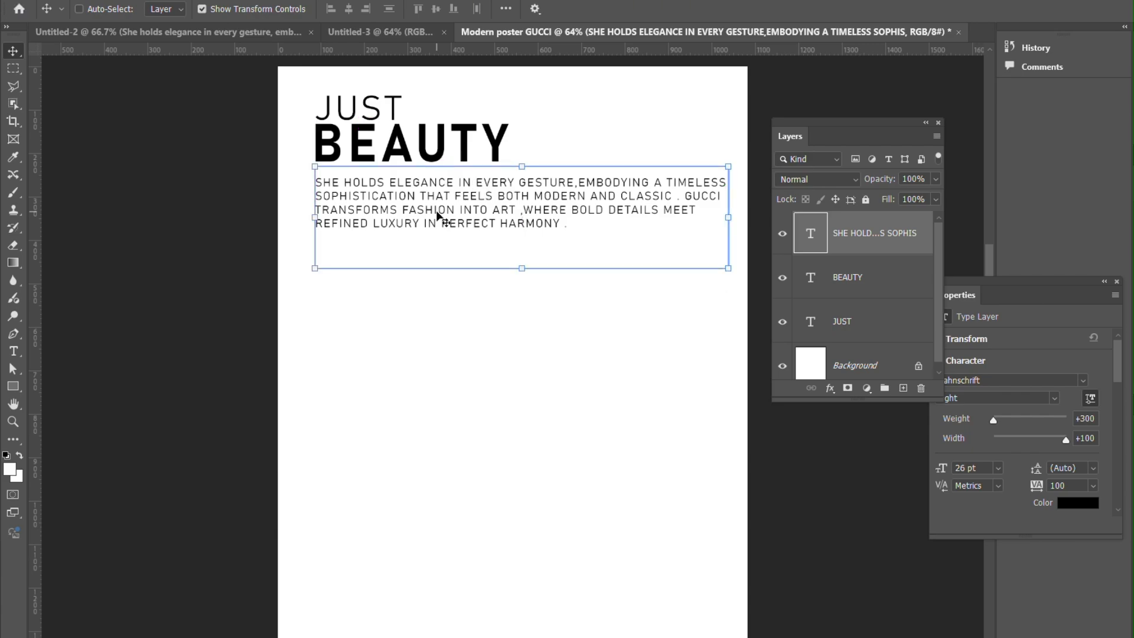
# - Add the letter "G" as a separate text layer near the page's right edge, below the paragraph
pyautogui.click(13, 352)
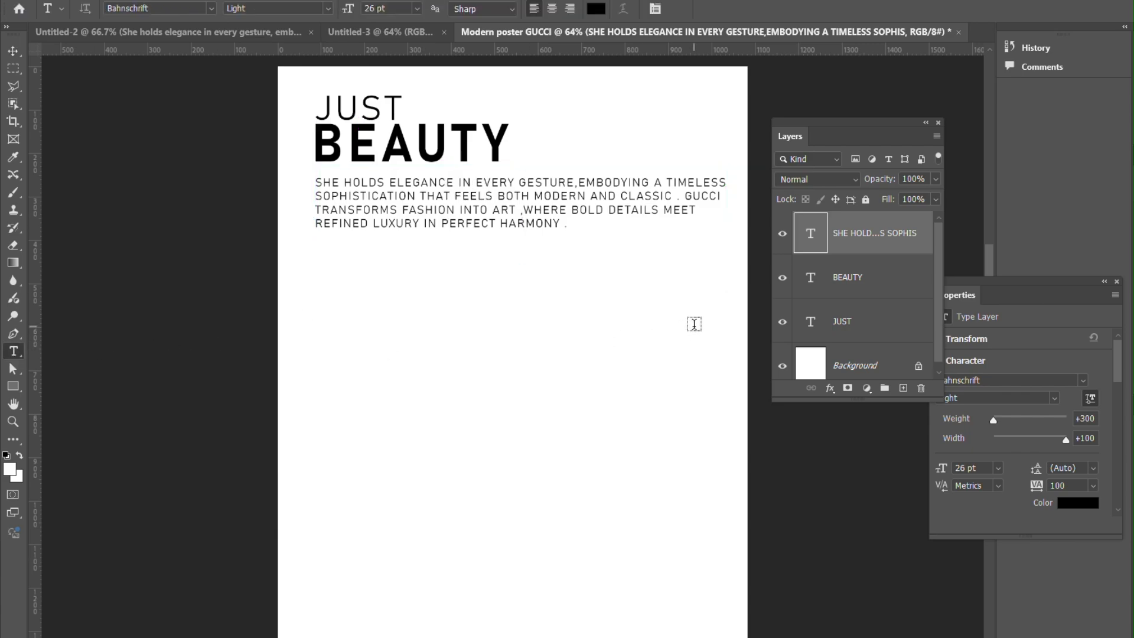
pyautogui.click(683, 324)
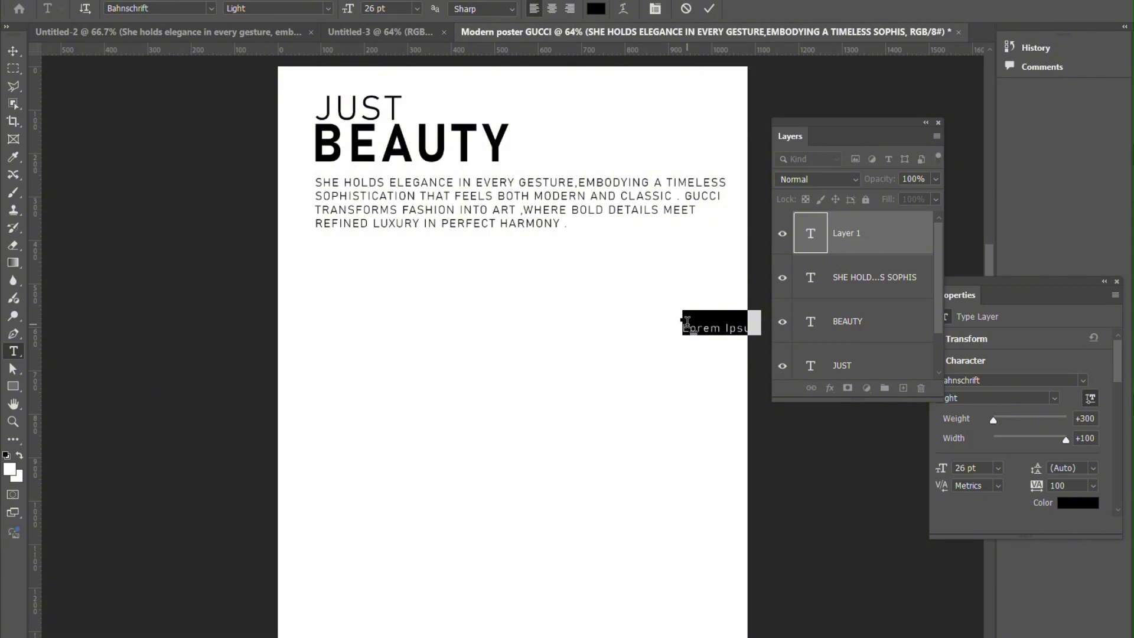
pyautogui.press('BackSpace')
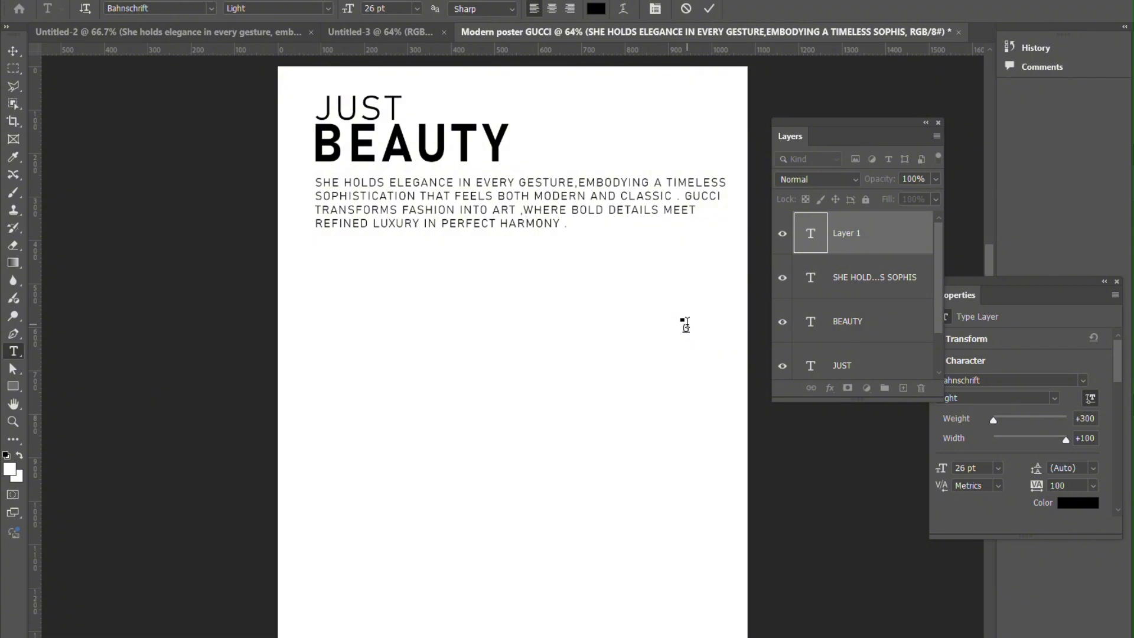
pyautogui.click(12, 55)
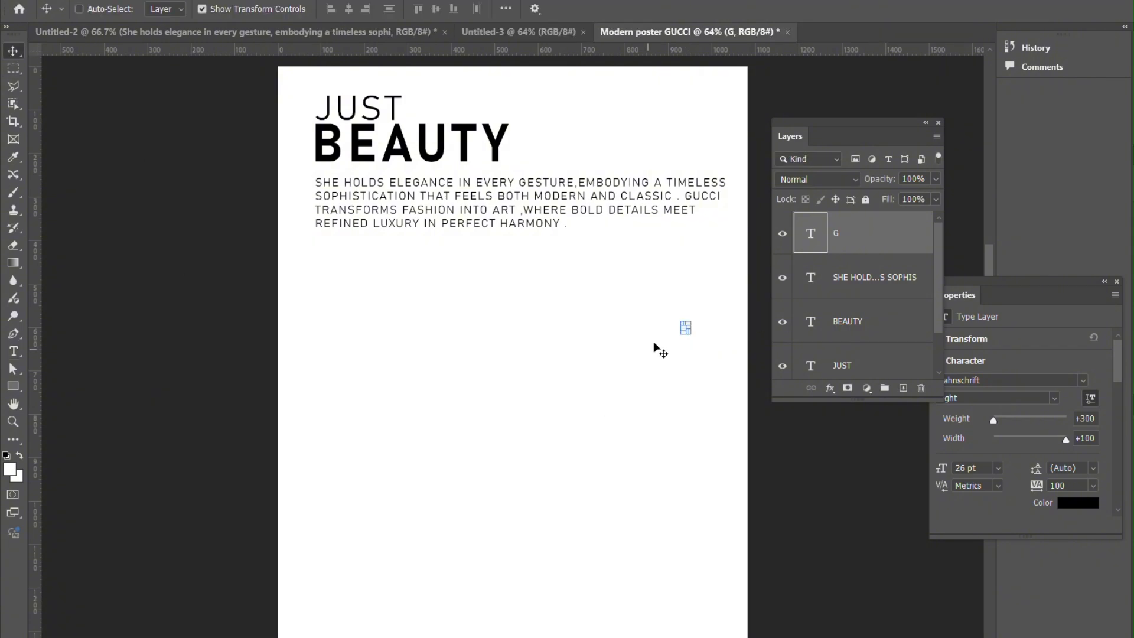
# - Enlarge the letter G, setting its font style to Bold and its size to 230 pt
pyautogui.moveTo(687, 330)
pyautogui.mouseDown()
pyautogui.moveTo(708, 361)
pyautogui.moveTo(697, 310)
pyautogui.mouseUp()
pyautogui.press('Return')
pyautogui.doubleClick(696, 298)
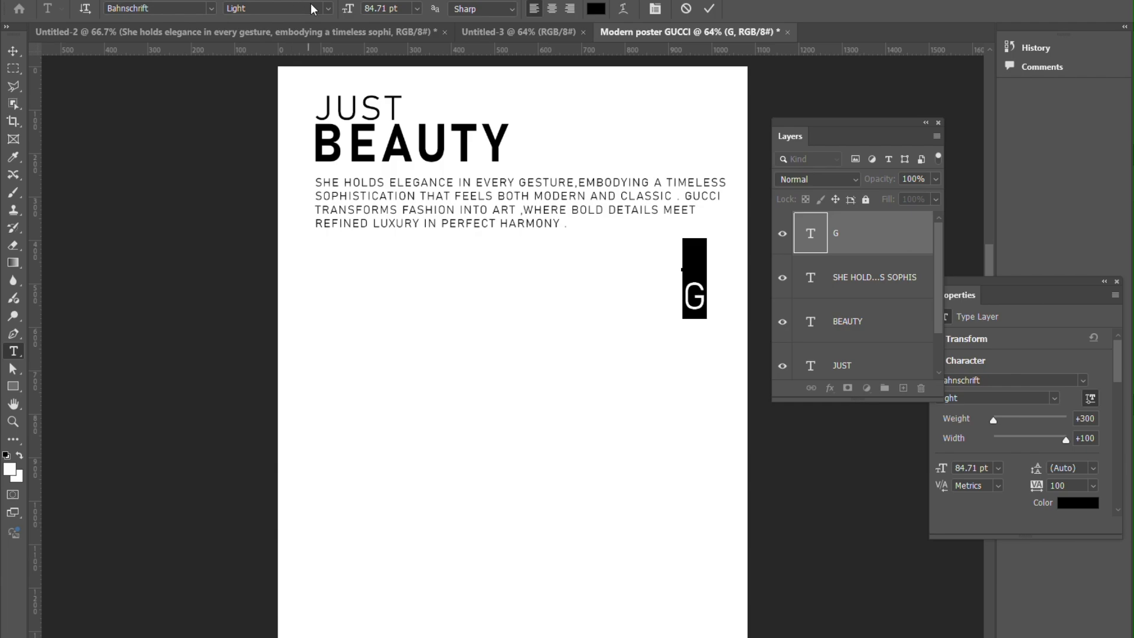
pyautogui.click(327, 9)
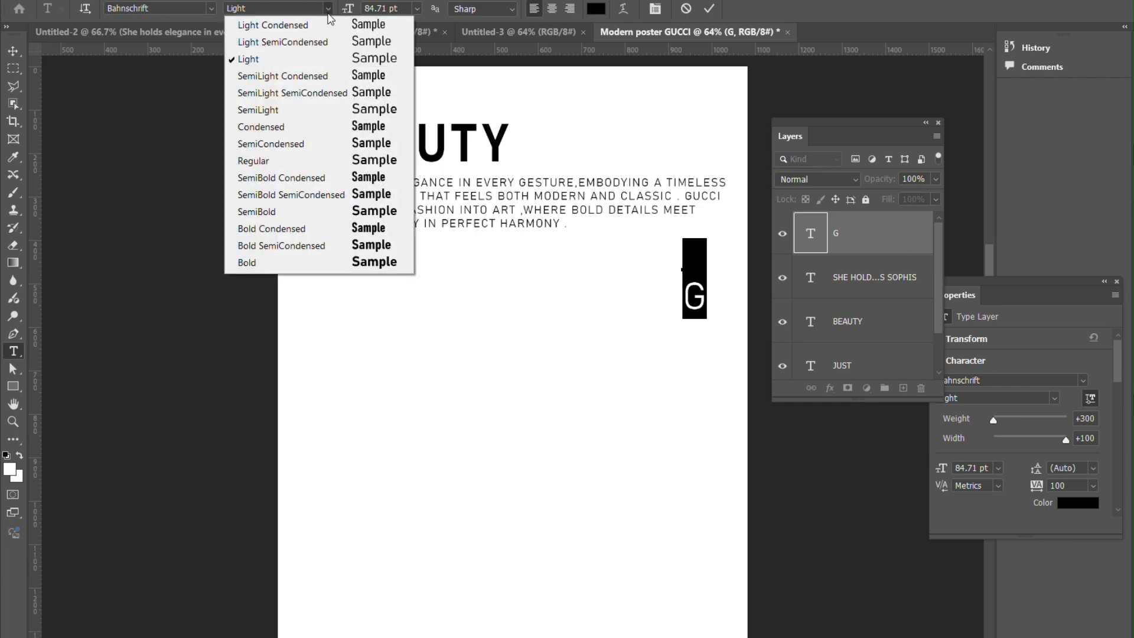
pyautogui.click(318, 262)
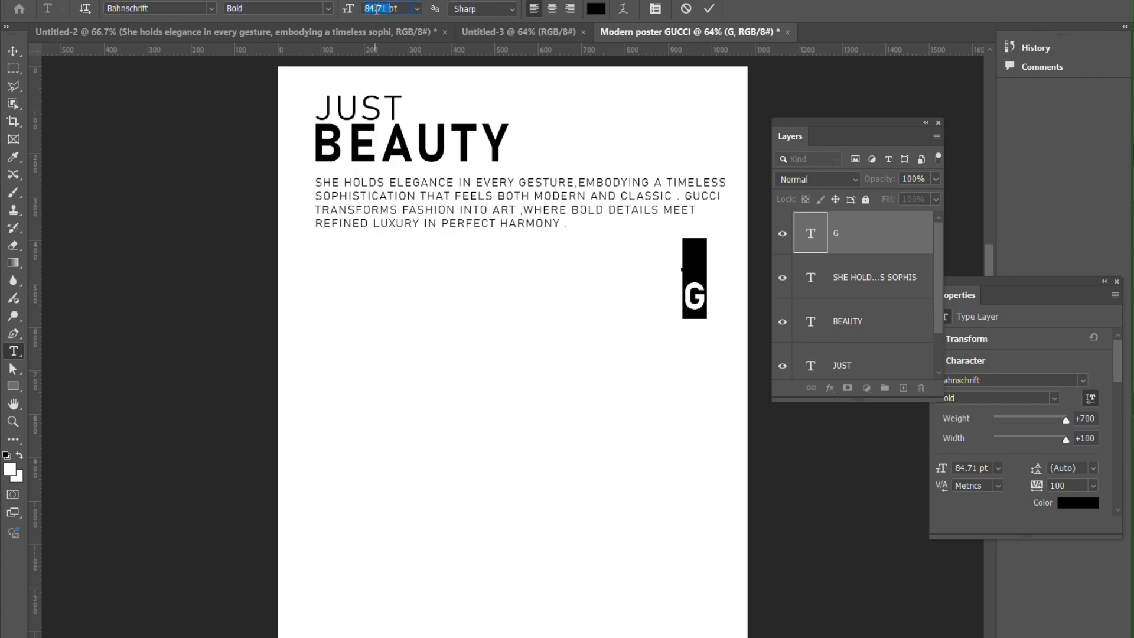
pyautogui.write('230')
pyautogui.press('Return')
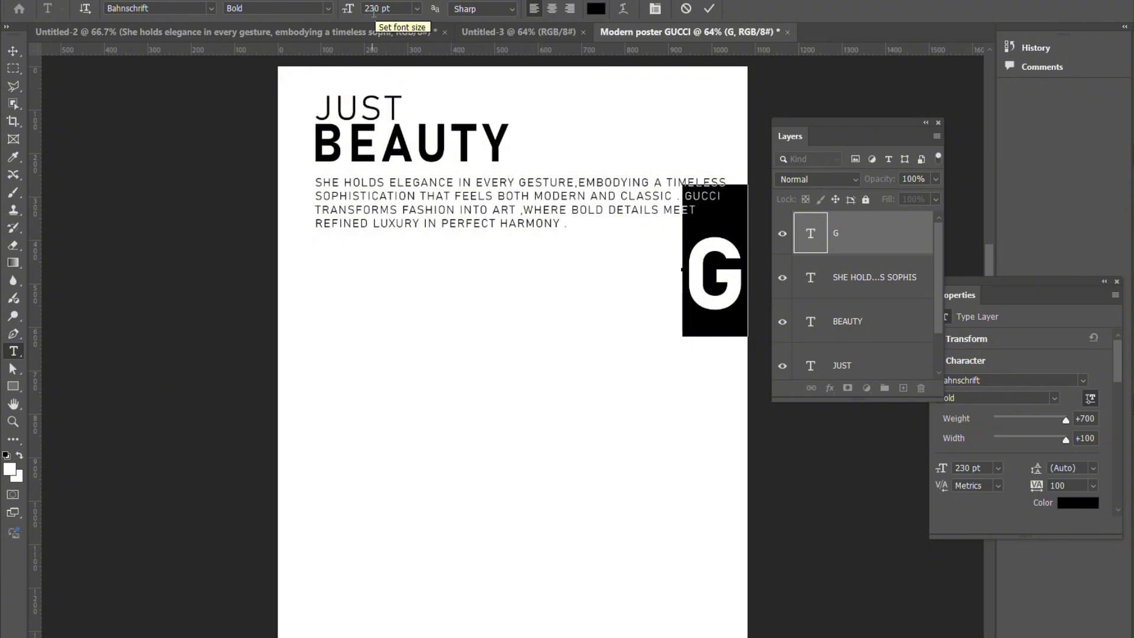
# - Position the G just below the paragraph near the page's right edge, duplicate it underneath and change the copy to "U"
pyautogui.click(13, 51)
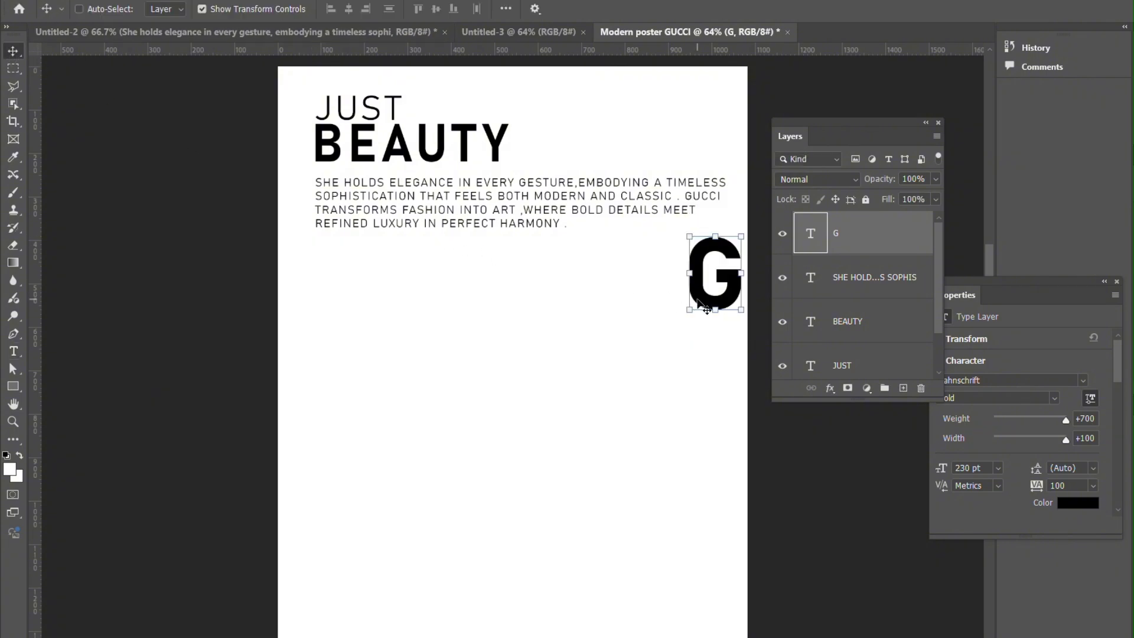
pyautogui.moveTo(706, 309); pyautogui.dragTo(666, 382)
pyautogui.doubleClick(666, 372)
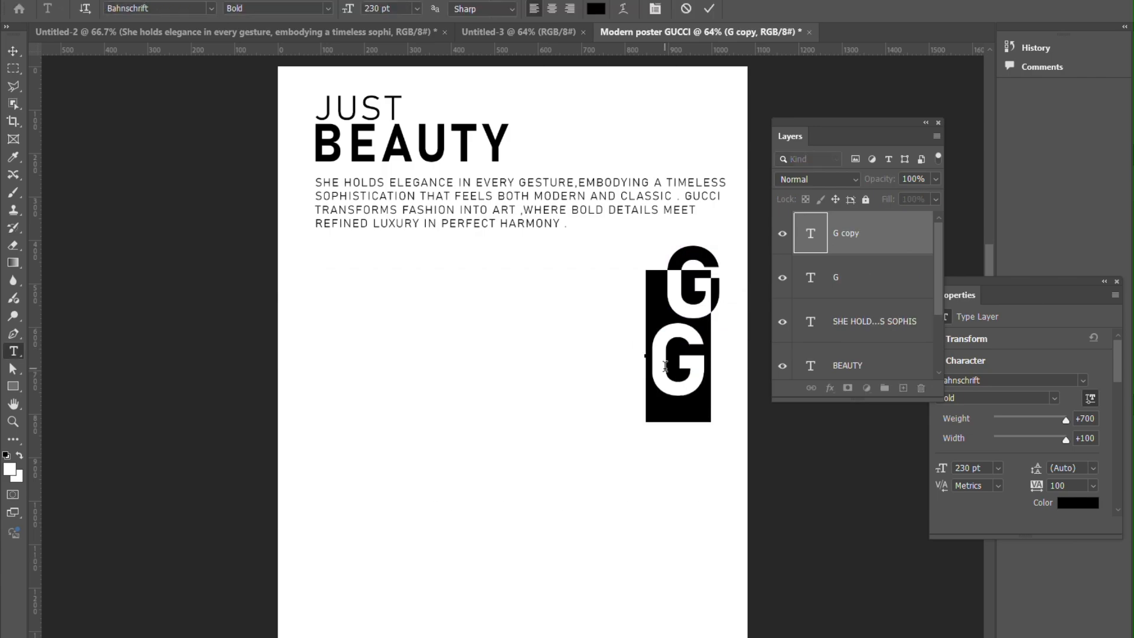
pyautogui.write('U')
# - Duplicate the U directly beneath itself, slightly further left, and change the copy to "C"
pyautogui.click(13, 51)
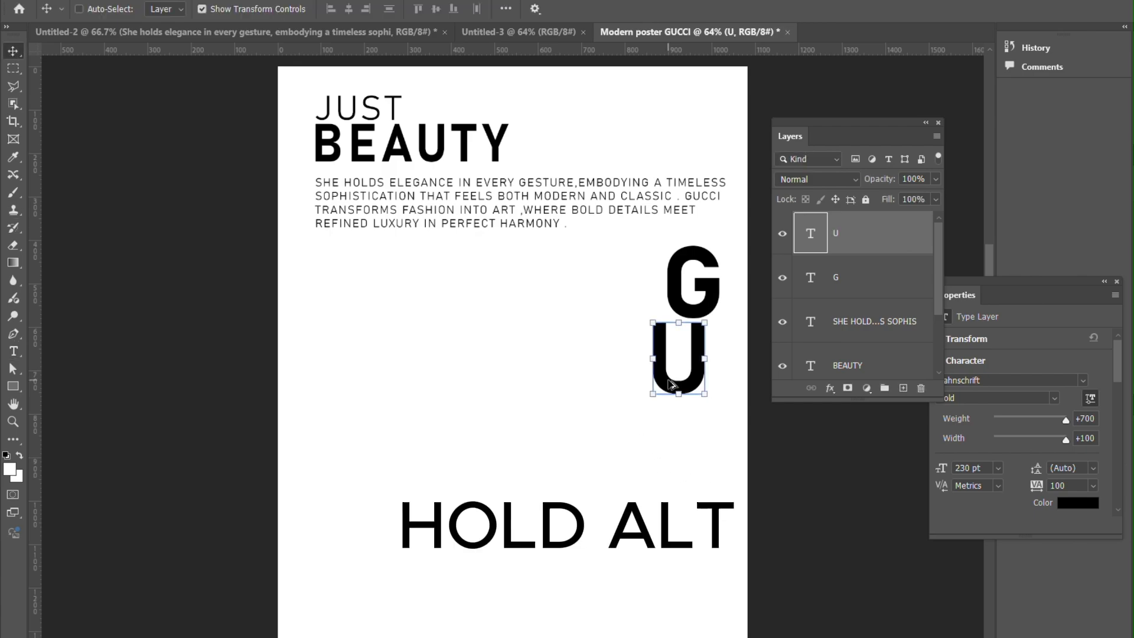
pyautogui.moveTo(673, 377); pyautogui.dragTo(662, 457)
pyautogui.doubleClick(662, 452)
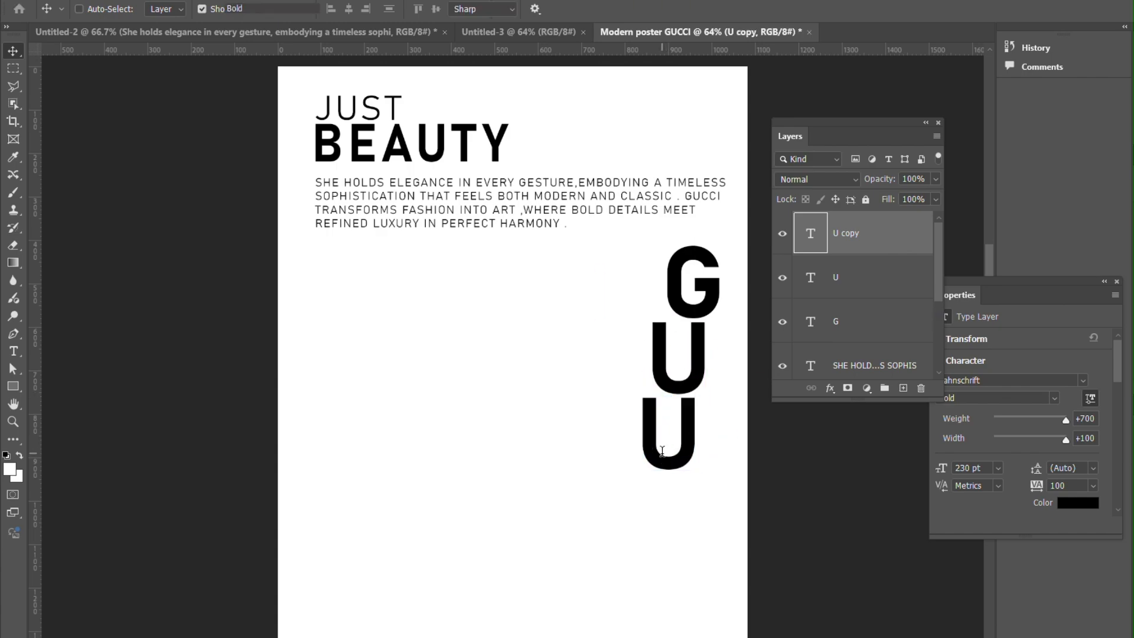
pyautogui.write('C')
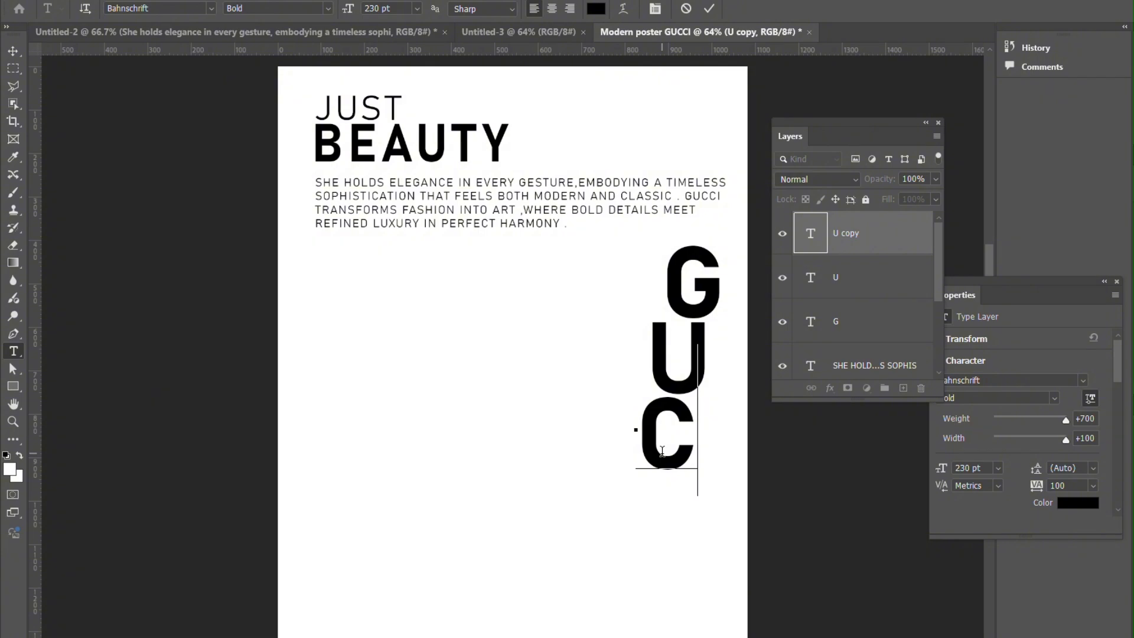
pyautogui.hotkey('ctrl', 'Return')
# - Duplicate the C twice down the letter column, shifting both copies right and stacking them with 8 px gaps
pyautogui.press('v')
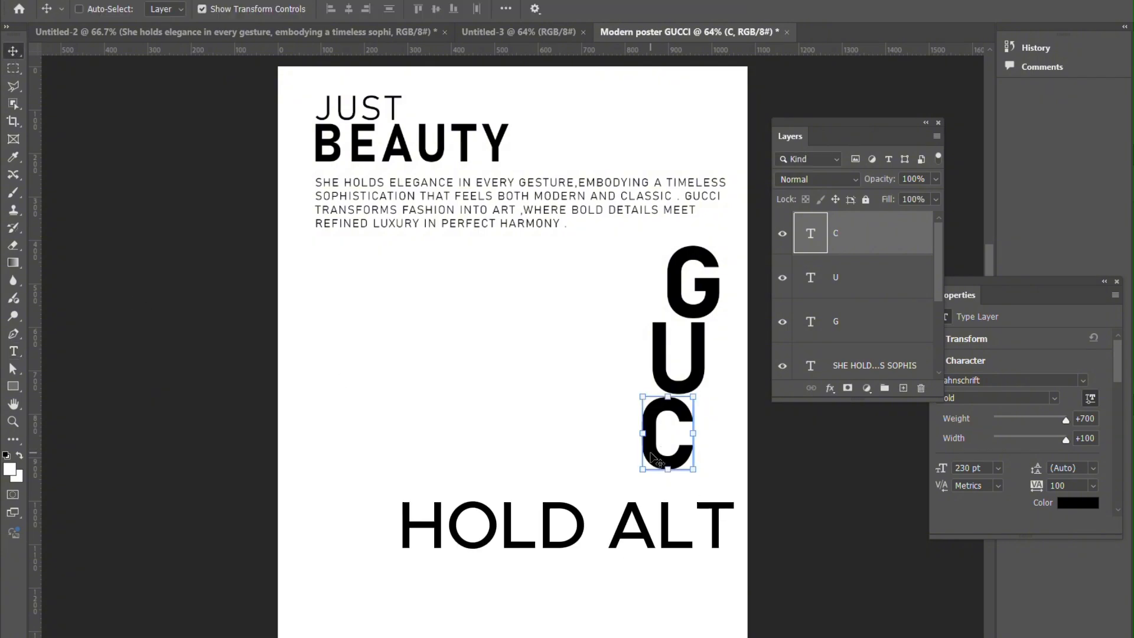
pyautogui.moveTo(657, 454); pyautogui.dragTo(676, 617)
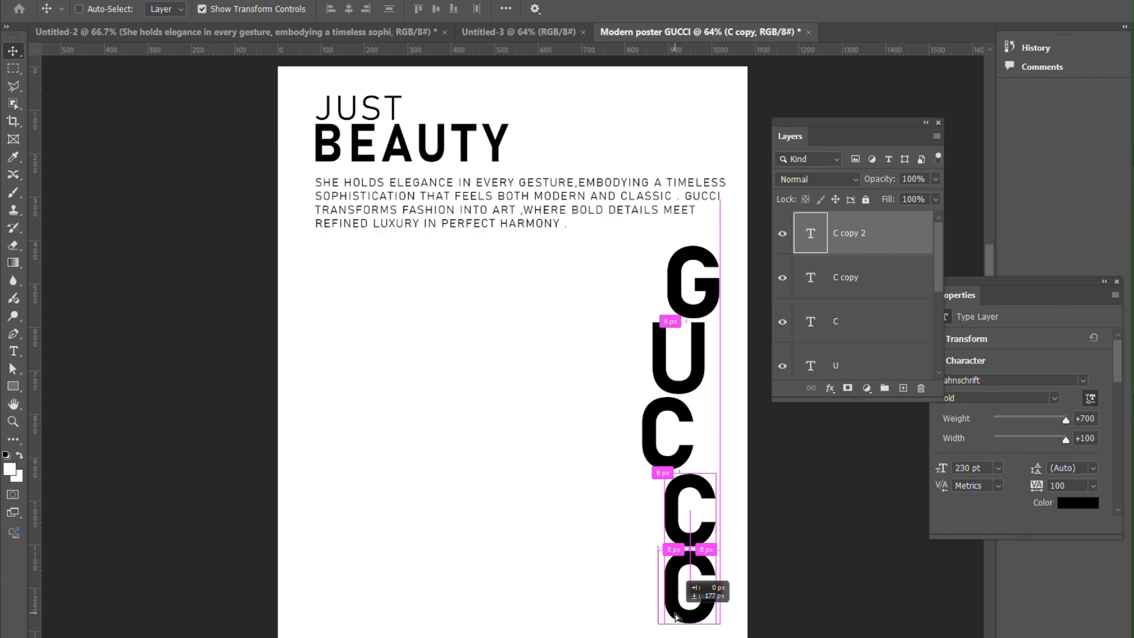
pyautogui.moveTo(676, 616); pyautogui.dragTo(676, 617)
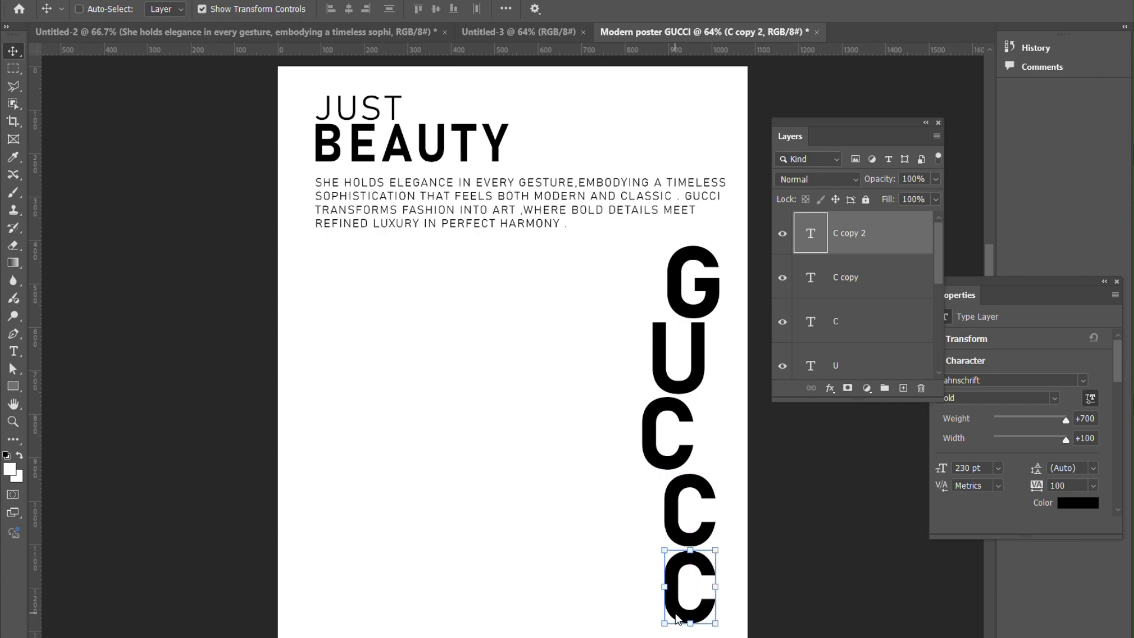
# - Select all five large letter layers and group them
pyautogui.scroll(-2, 856, 278)
pyautogui.keyDown('shift'); pyautogui.click(857, 319); pyautogui.keyUp('shift')
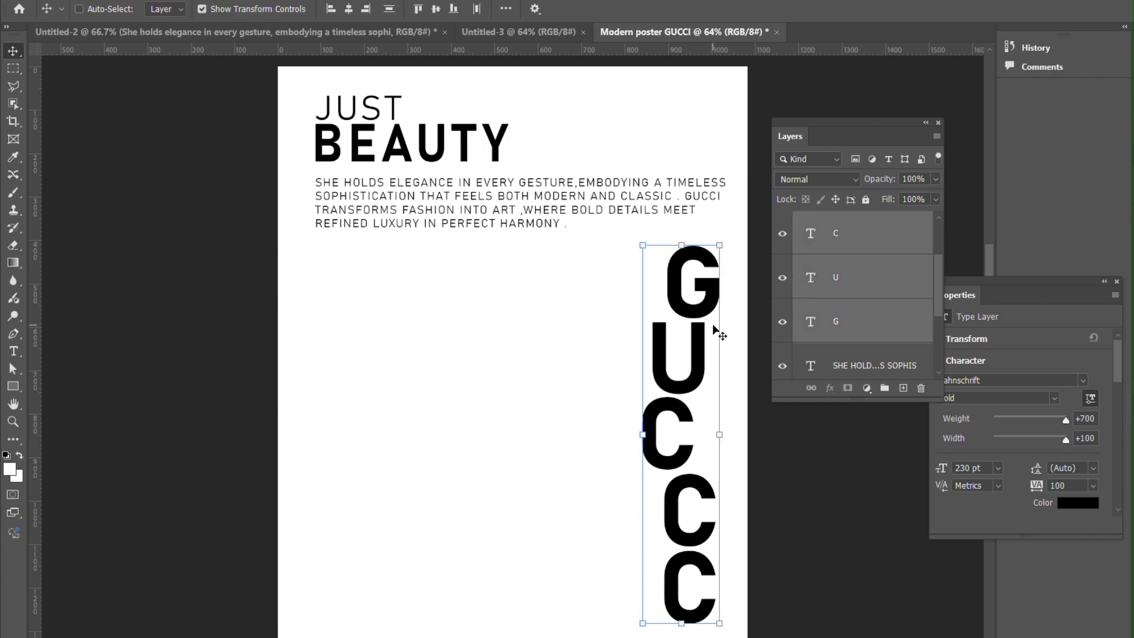
pyautogui.click(389, 10)
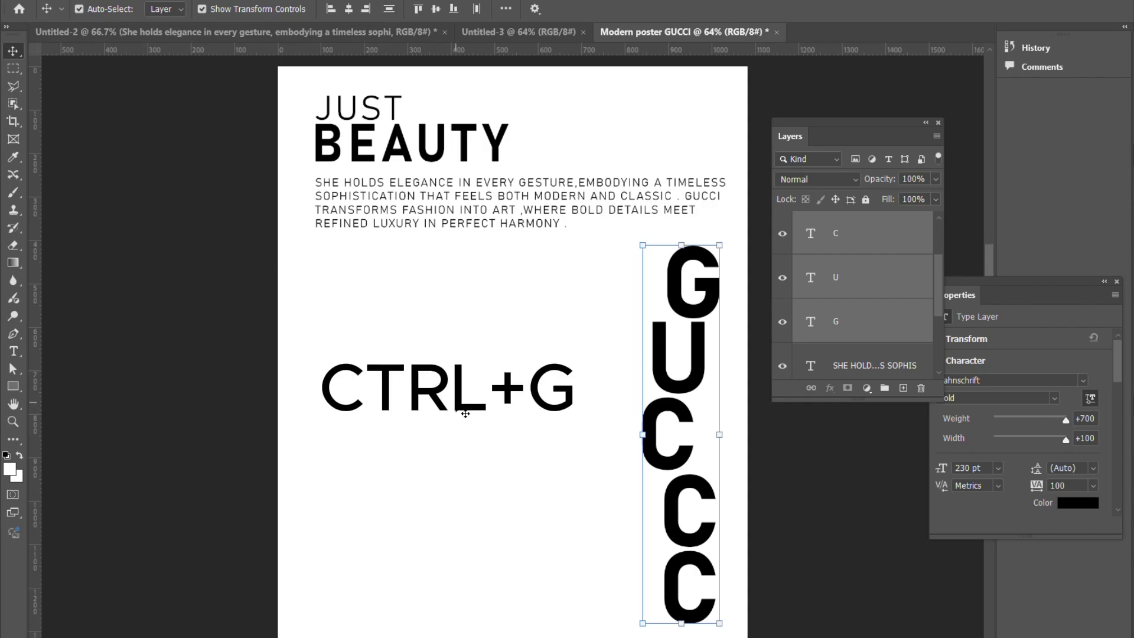
pyautogui.hotkey('ctrl', 'g')
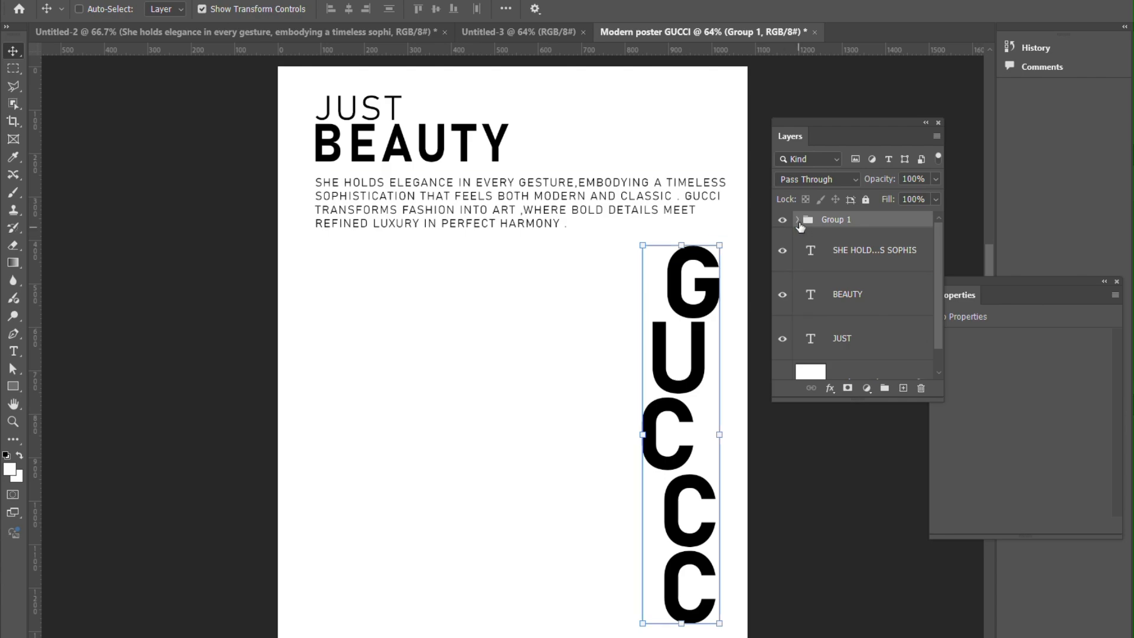
# - Change the lowest C in the letter group to "I" so the column spells GUCCI
pyautogui.click(798, 220)
pyautogui.click(862, 251)
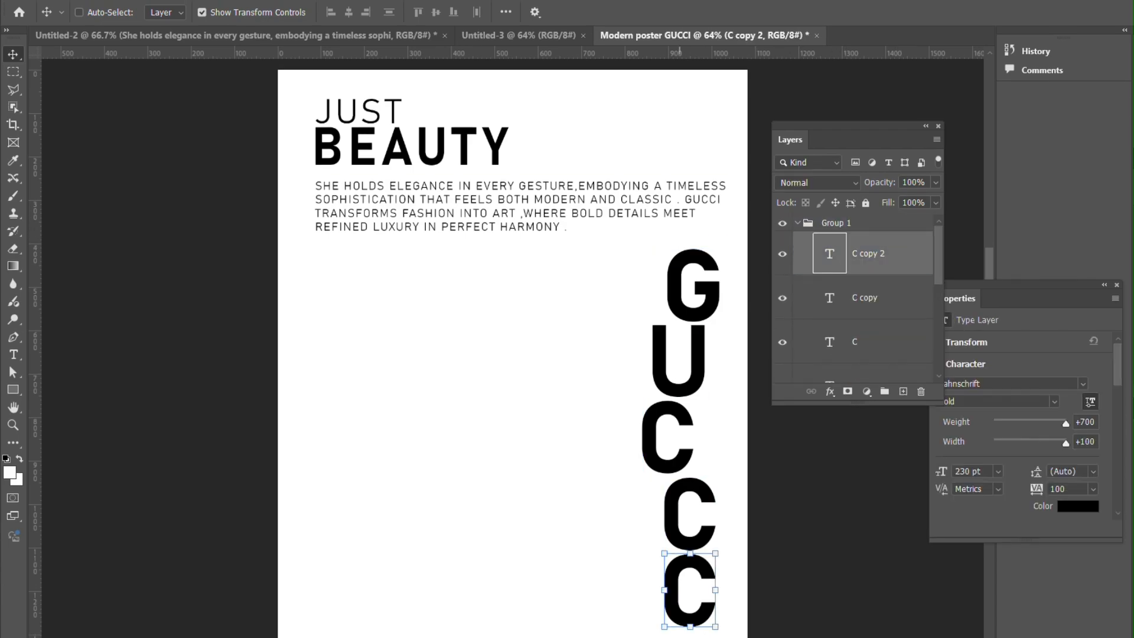
pyautogui.doubleClick(686, 614)
pyautogui.write('I')
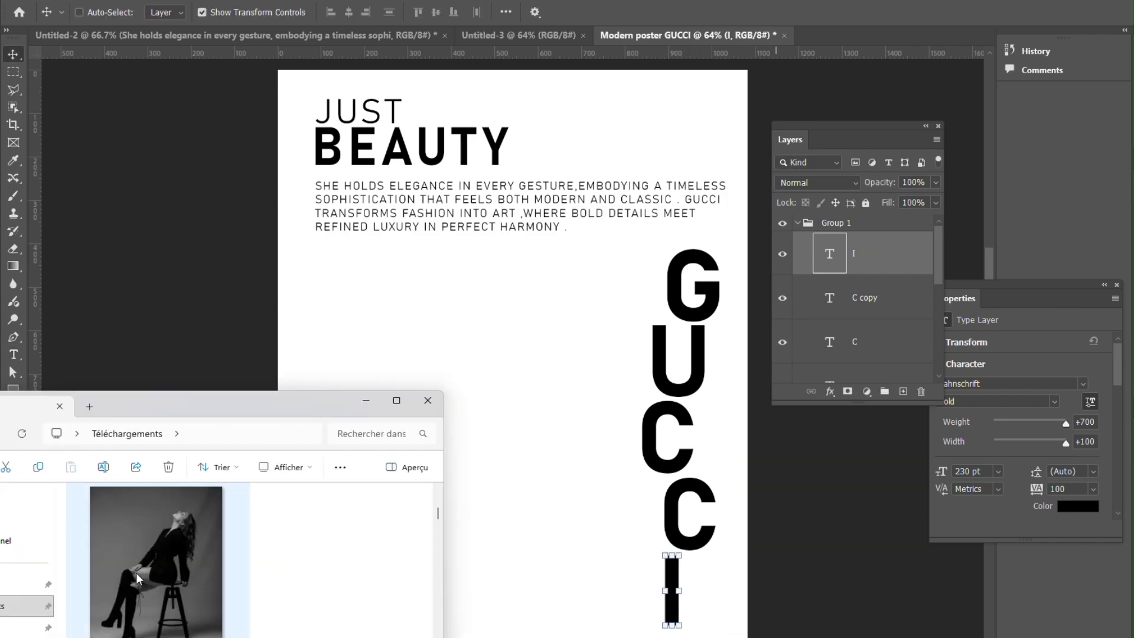
# - Place the chic photo from the Downloads folder on the poster, scaled to 128.14% to span the paragraph's width over the letters
pyautogui.moveTo(150, 569); pyautogui.dragTo(514, 457)
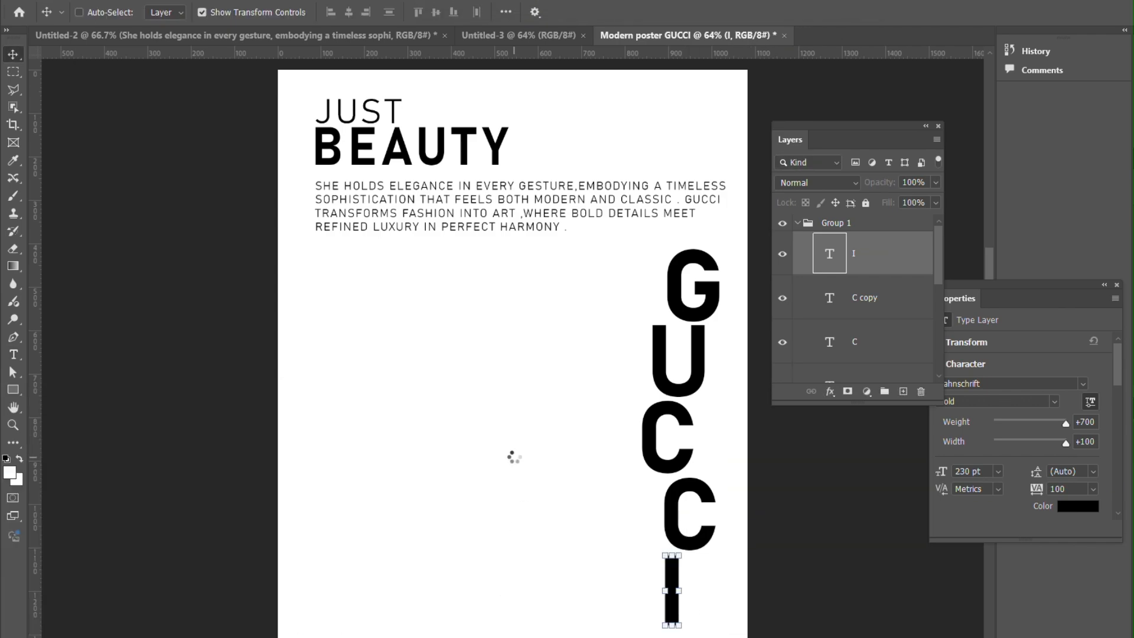
pyautogui.moveTo(641, 366); pyautogui.dragTo(752, 448)
pyautogui.moveTo(671, 432); pyautogui.dragTo(638, 439)
pyautogui.moveTo(721, 443); pyautogui.dragTo(731, 444)
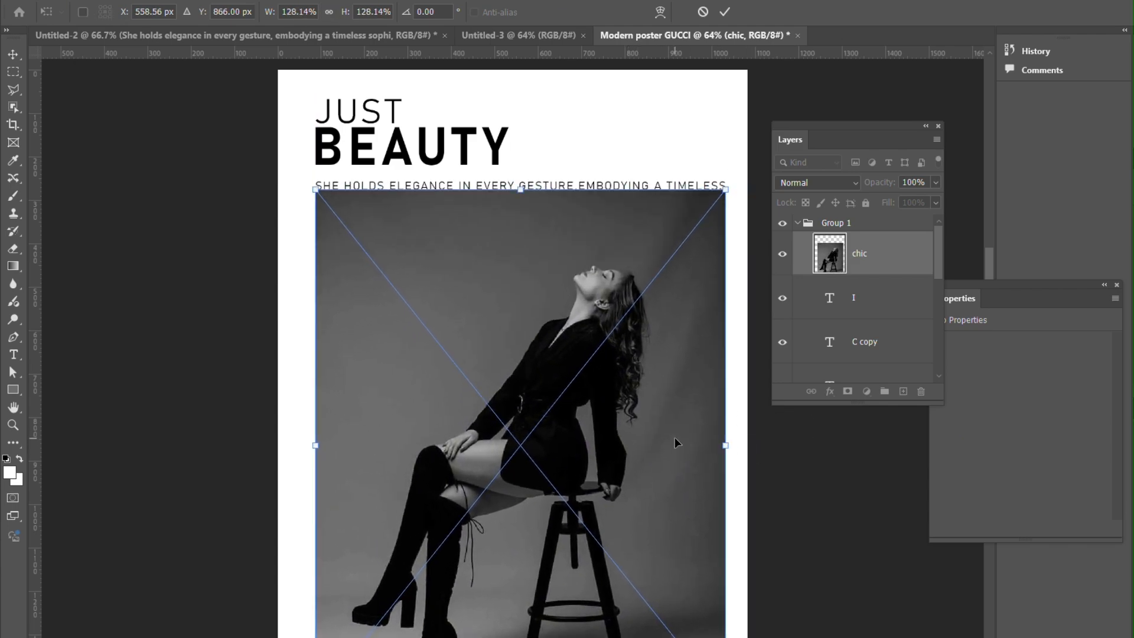
pyautogui.press('Return')
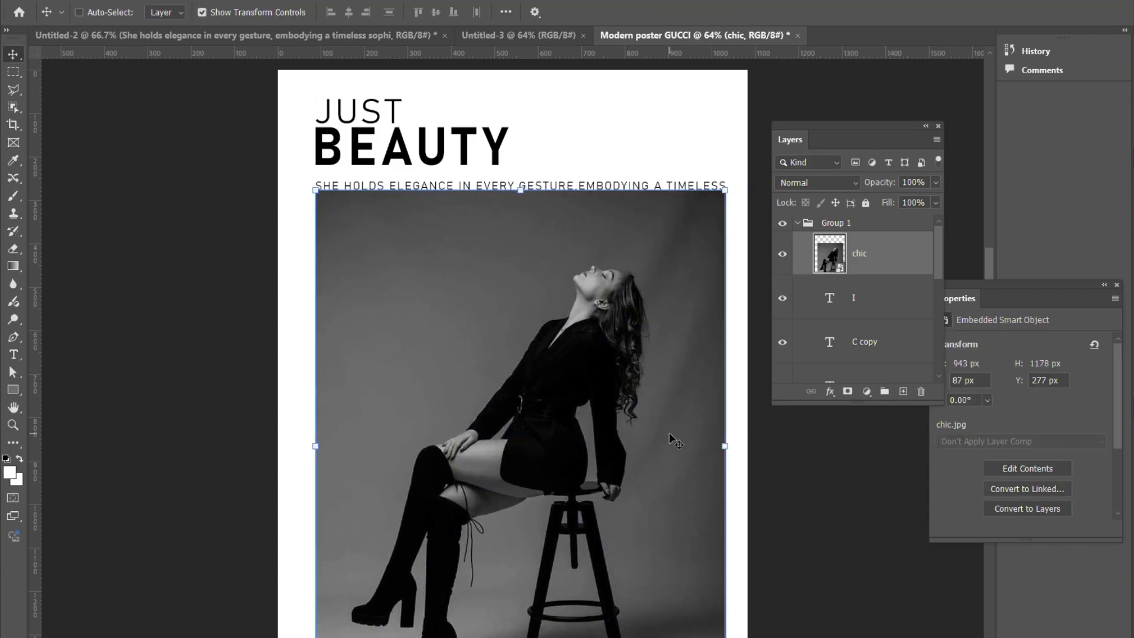
# - Hide the chic photo layer, move it out of the group to below the letters, and select the G layer
pyautogui.click(781, 256)
pyautogui.moveTo(829, 260); pyautogui.dragTo(837, 338)
pyautogui.click(837, 339)
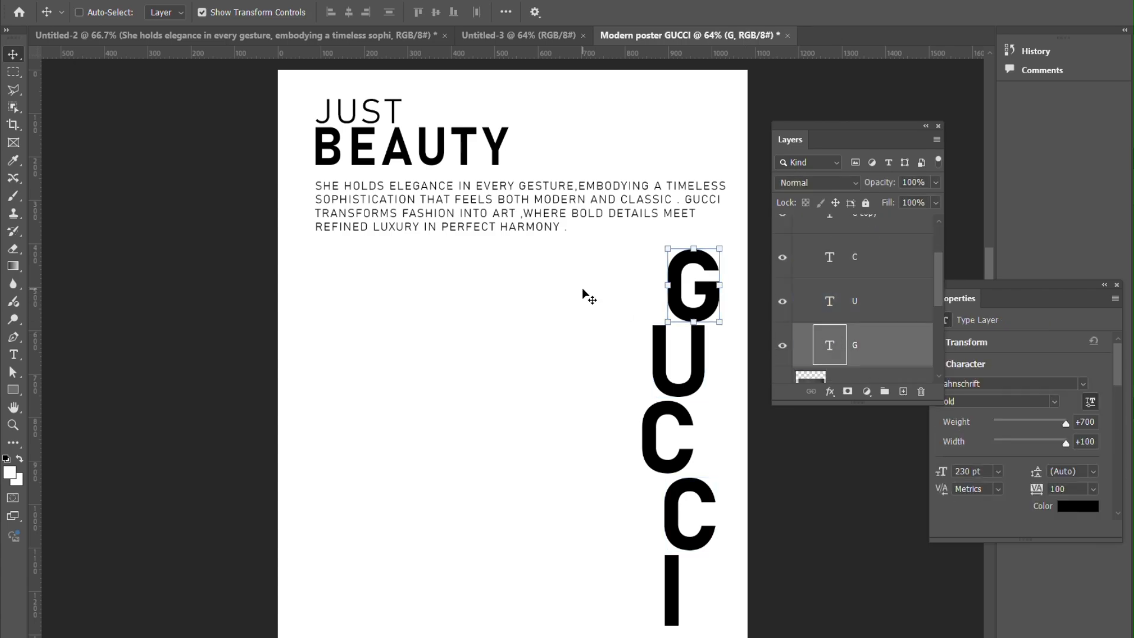
# - Place a horizontal guide at the G's top edge and marquee-select a strip from the G to the headings' left edge
pyautogui.moveTo(484, 59); pyautogui.dragTo(499, 248)
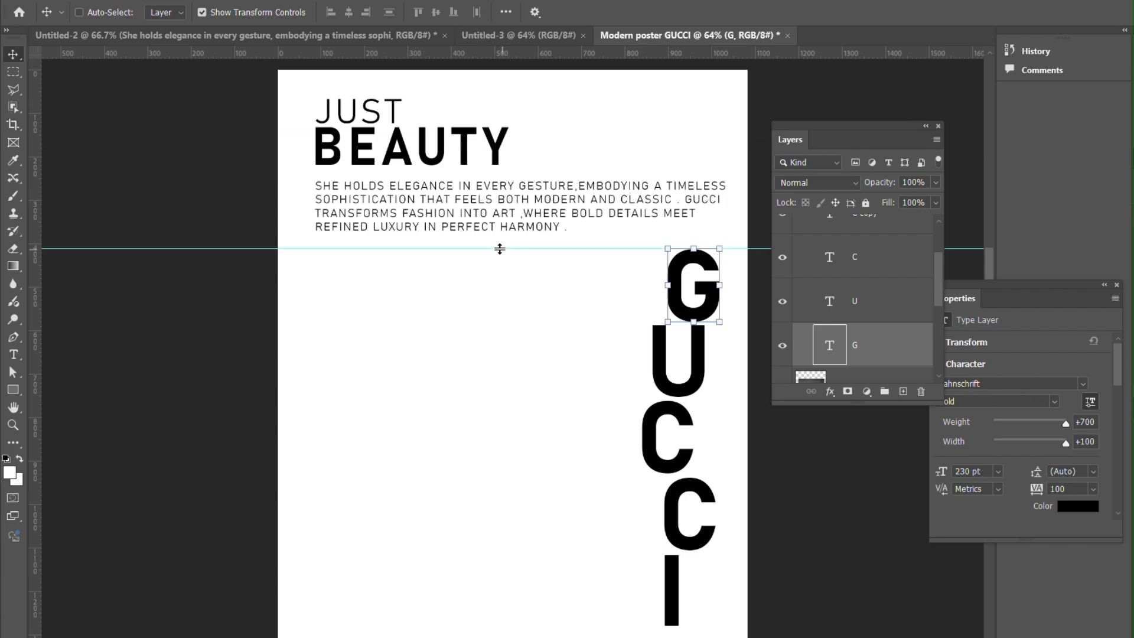
pyautogui.click(13, 71)
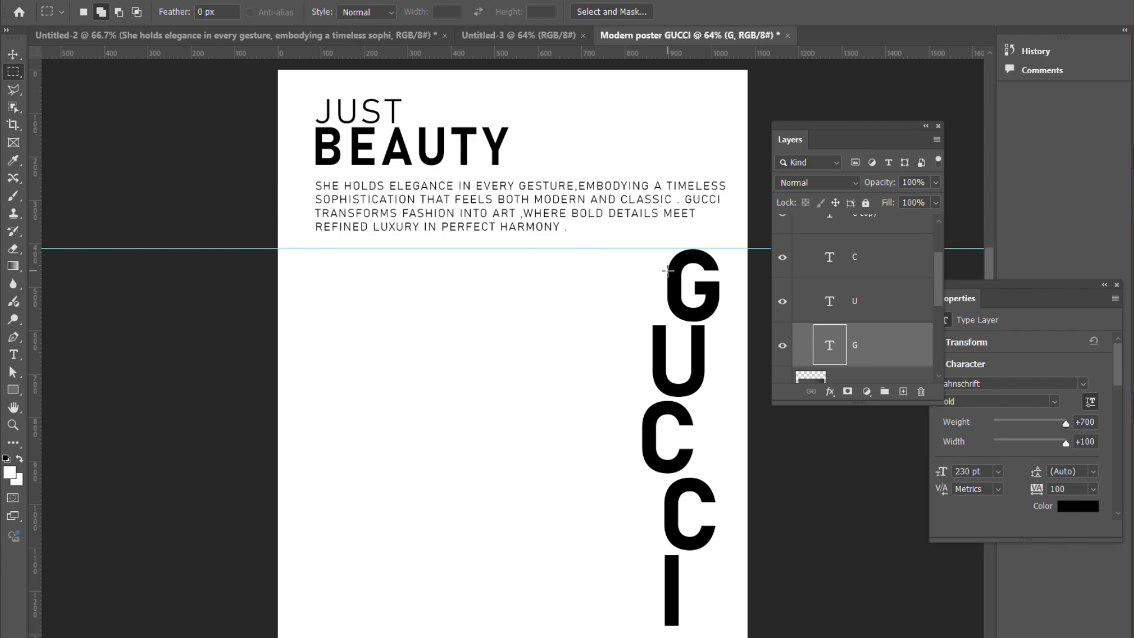
pyautogui.moveTo(719, 248); pyautogui.dragTo(316, 322)
# - Move the guide to the U's bottom edge and add a strip from the U to the left margin to the selection
pyautogui.press('v')
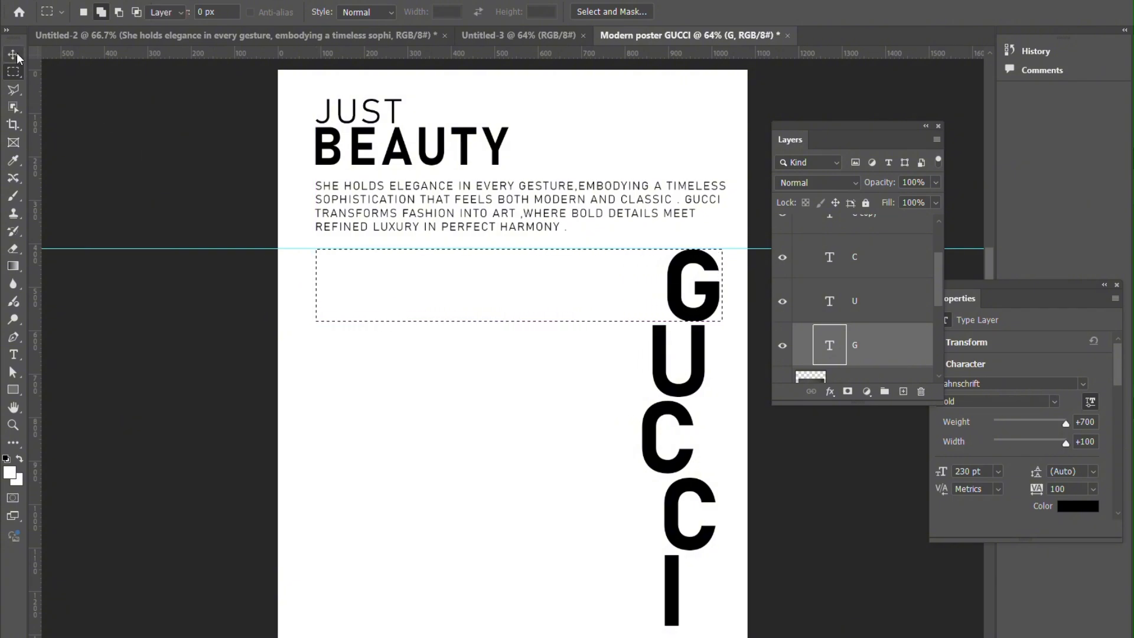
pyautogui.moveTo(293, 249); pyautogui.dragTo(295, 395)
pyautogui.click(13, 73)
pyautogui.moveTo(704, 325); pyautogui.dragTo(316, 396)
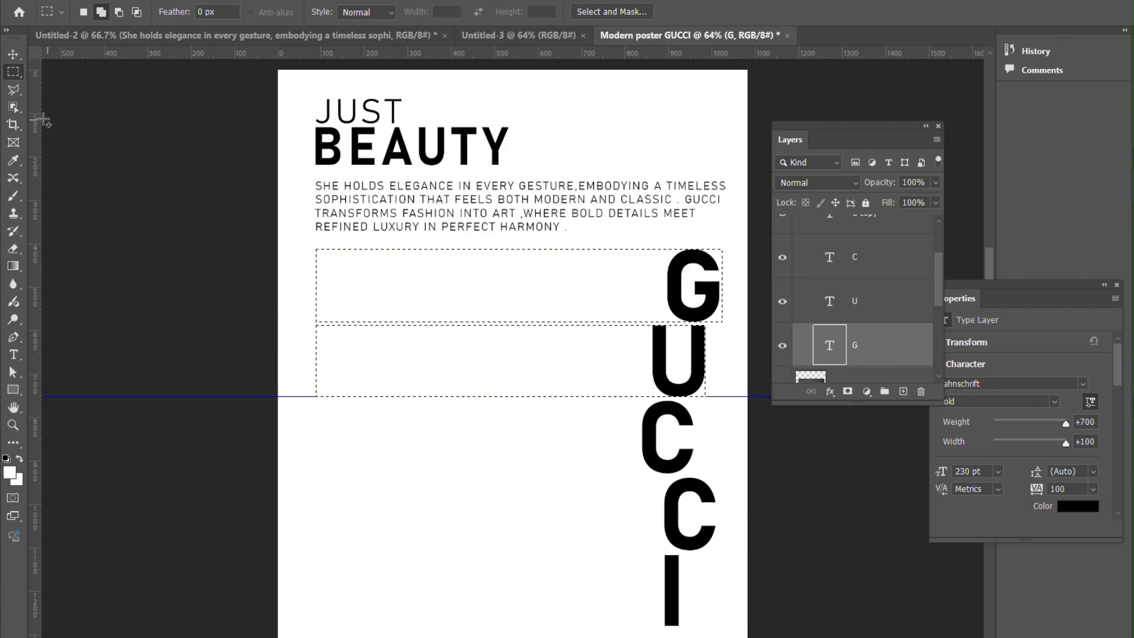
# - Move the guide to the first C's bottom edge and add a strip of that letter's height to the selection, reaching the left margin
pyautogui.press('v')
pyautogui.moveTo(308, 399); pyautogui.dragTo(337, 473)
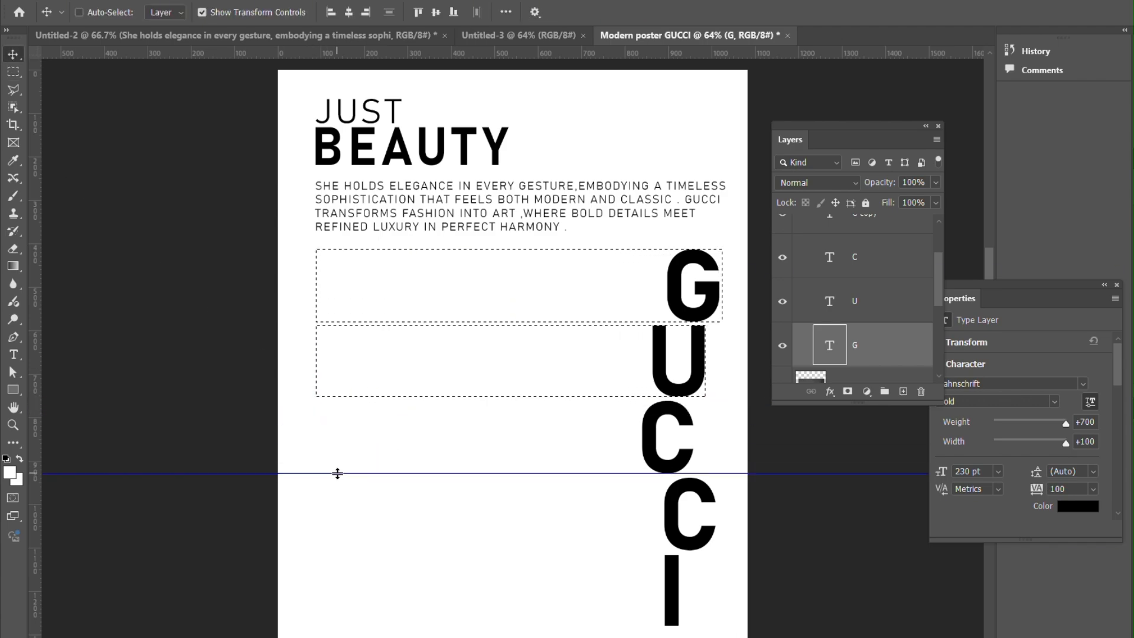
pyautogui.click(13, 71)
pyautogui.moveTo(694, 472); pyautogui.dragTo(322, 406)
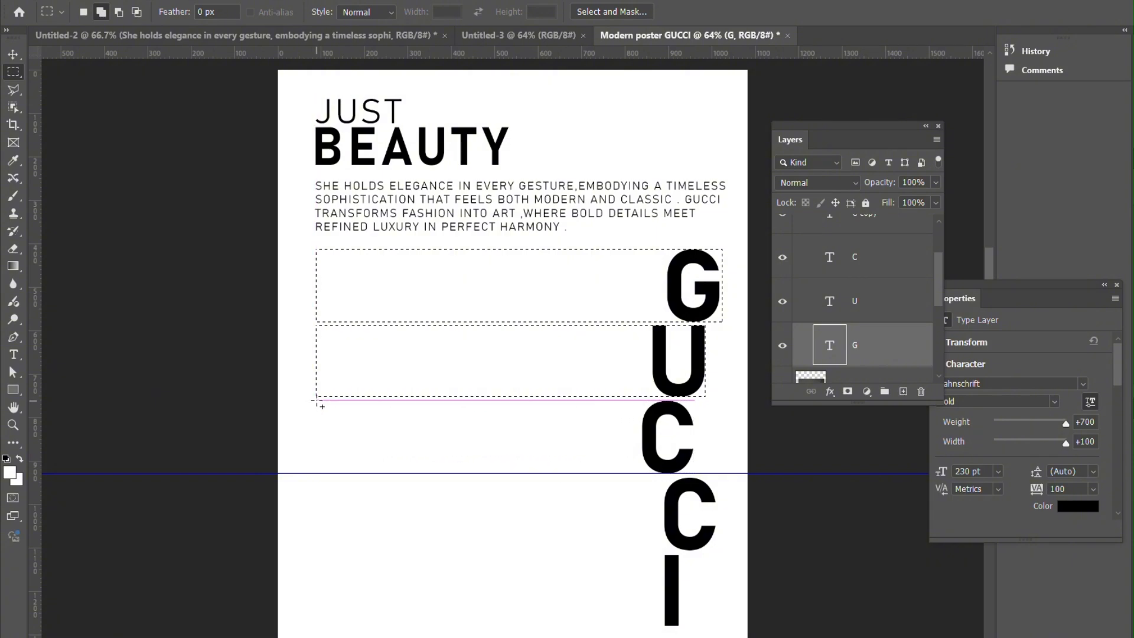
# - Move the guide to the second C's bottom edge and add a matching strip from that letter to the left margin
pyautogui.press('v')
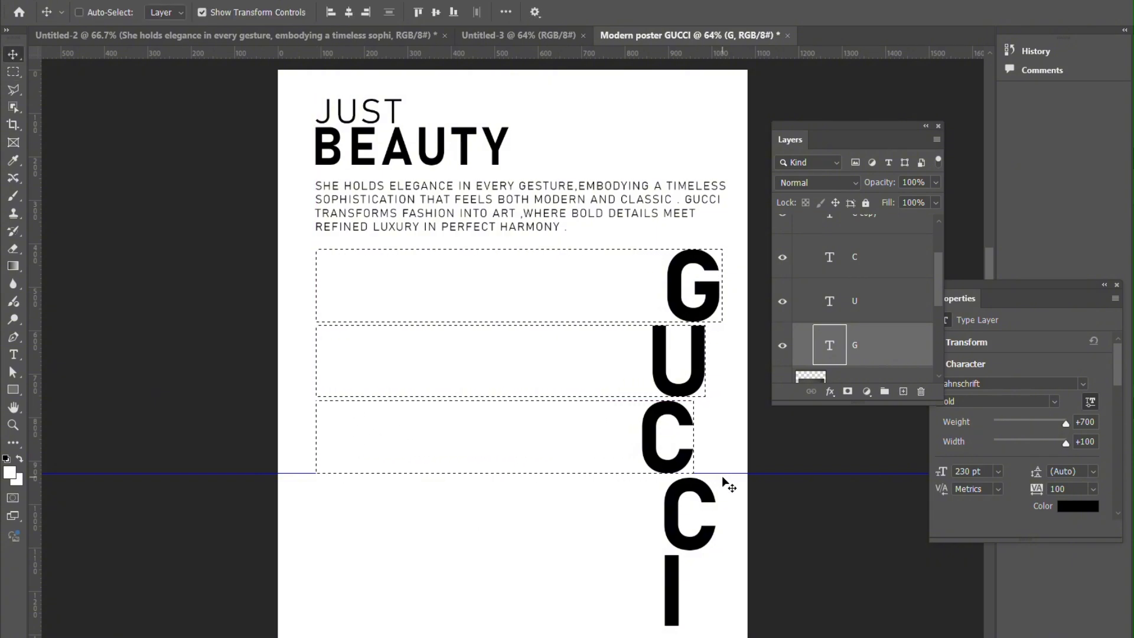
pyautogui.moveTo(737, 474); pyautogui.dragTo(734, 549)
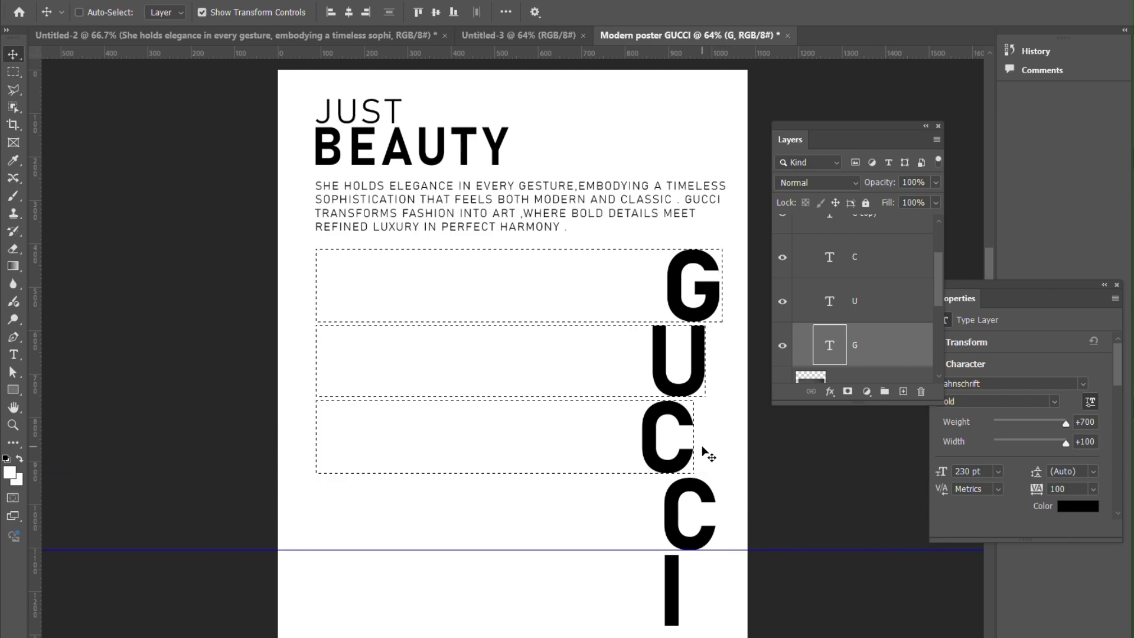
pyautogui.press('m')
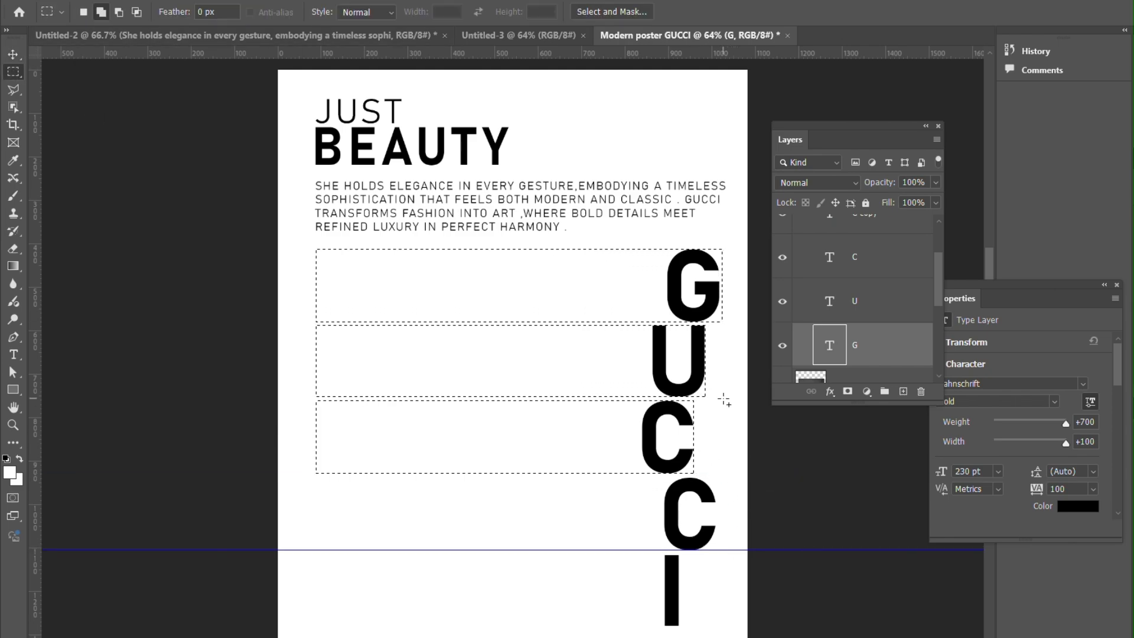
pyautogui.moveTo(719, 550); pyautogui.dragTo(470, 488)
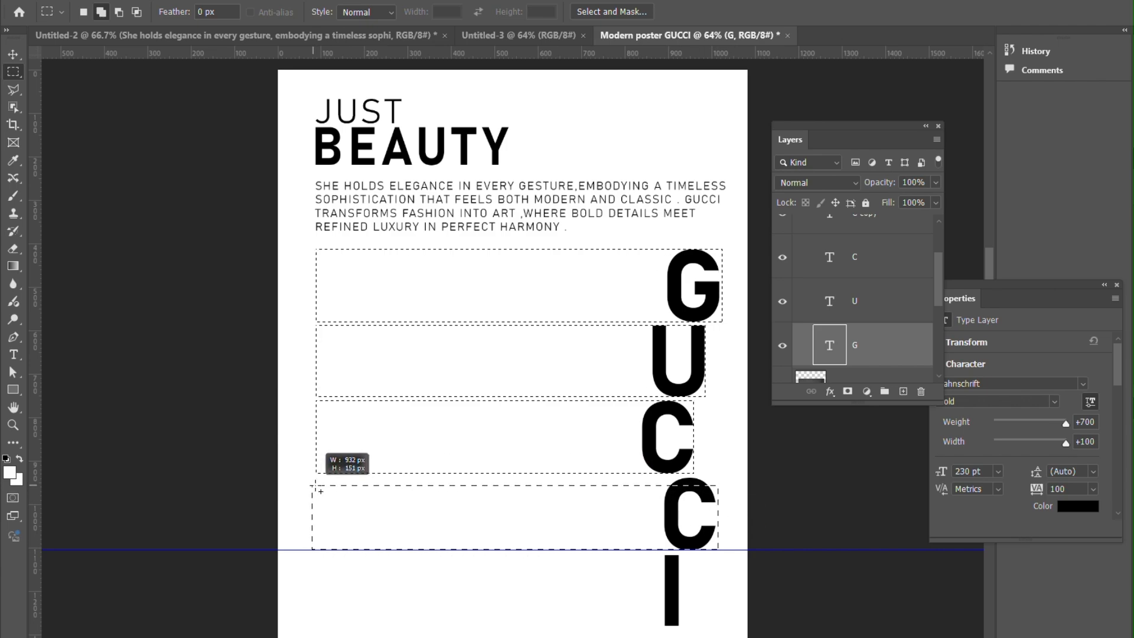
pyautogui.moveTo(320, 491); pyautogui.dragTo(321, 484)
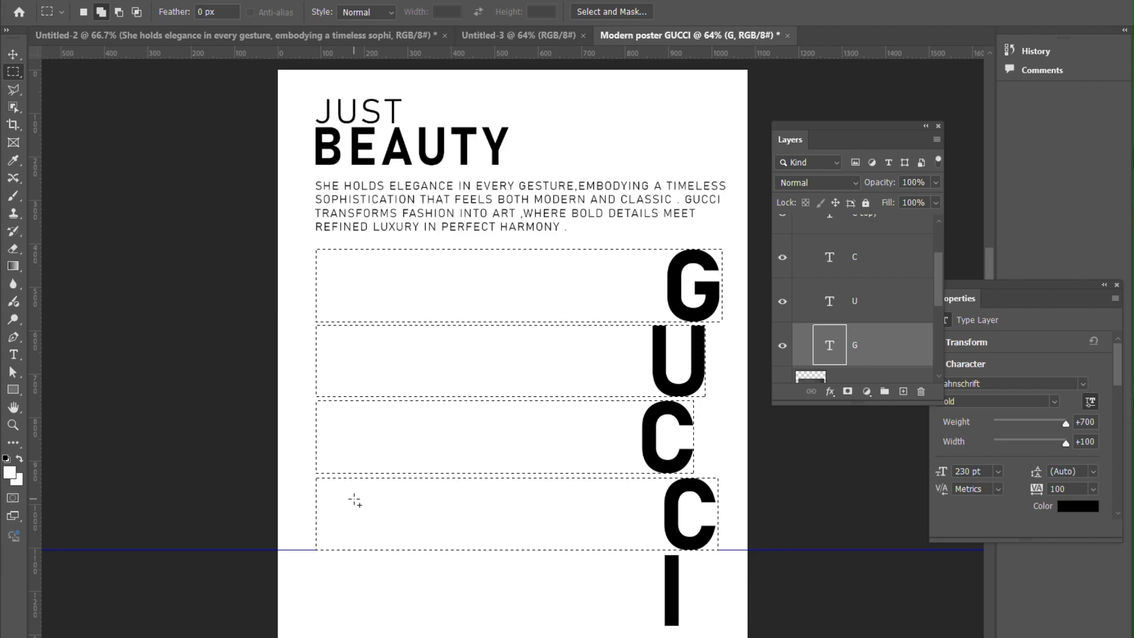
# - Move the guide to the I's bottom edge and add a fifth strip from the I to the left margin to the selection
pyautogui.click(12, 55)
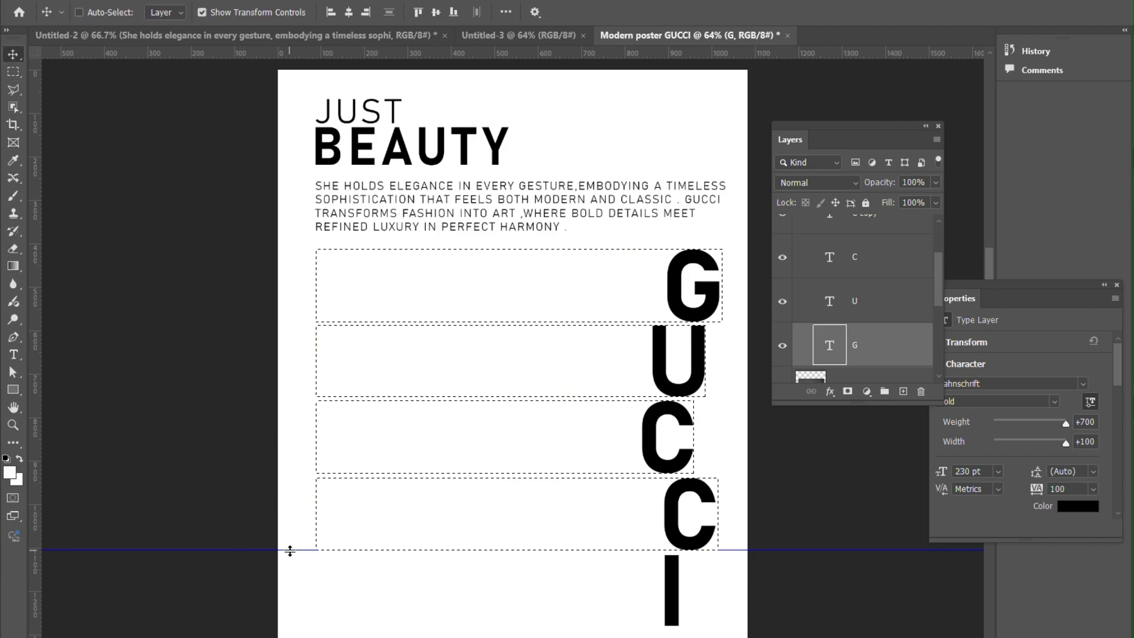
pyautogui.moveTo(289, 550); pyautogui.dragTo(304, 624)
pyautogui.click(13, 73)
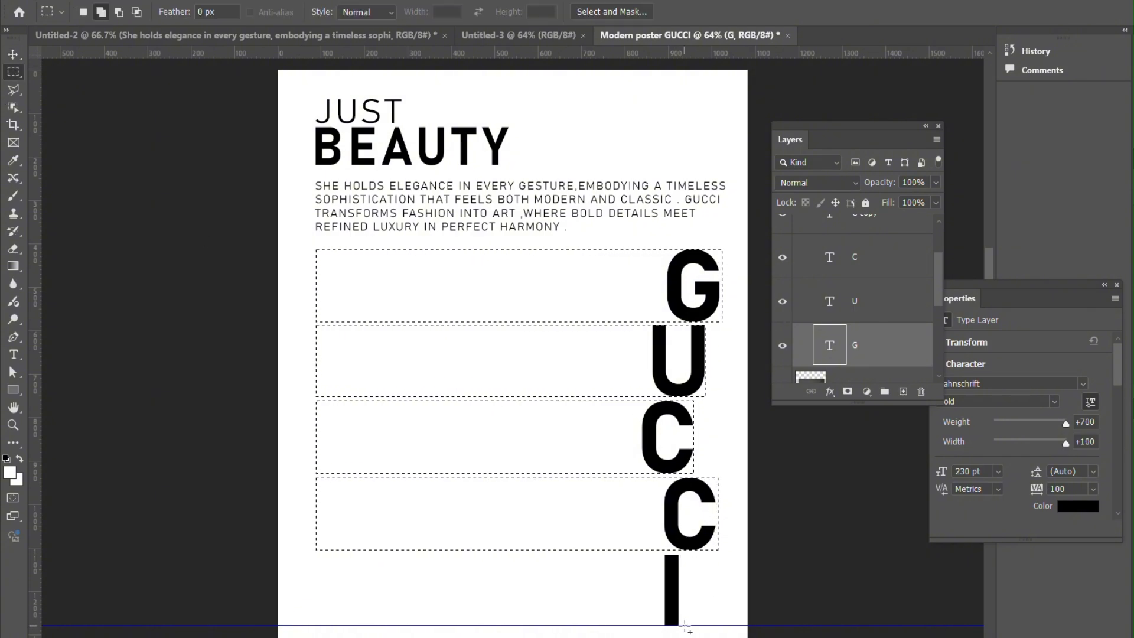
pyautogui.moveTo(682, 626); pyautogui.dragTo(669, 585)
pyautogui.moveTo(320, 562); pyautogui.dragTo(321, 561)
pyautogui.scroll(-1, 791, 360)
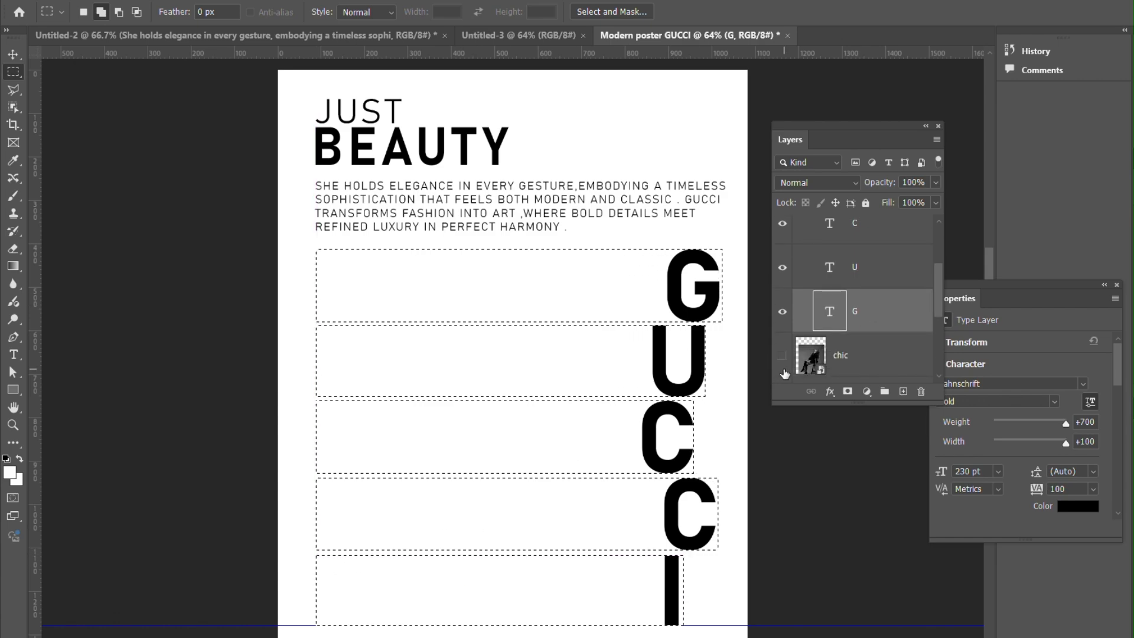
# - Show the chic photo layer and mask it with the five-strip selection
pyautogui.click(782, 355)
pyautogui.click(867, 361)
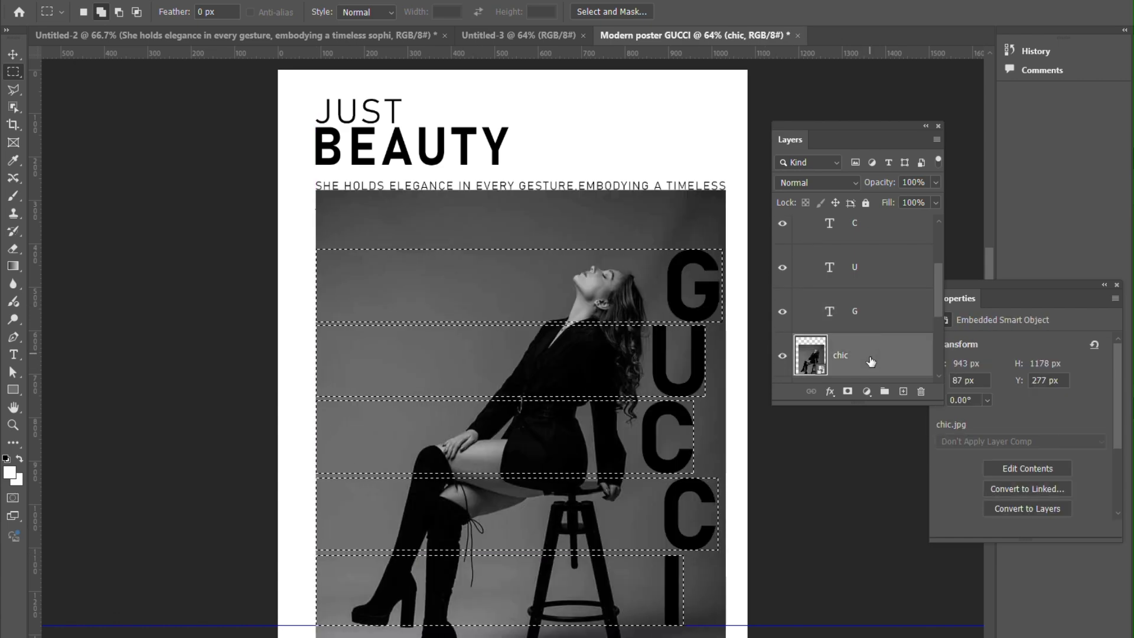
pyautogui.click(847, 391)
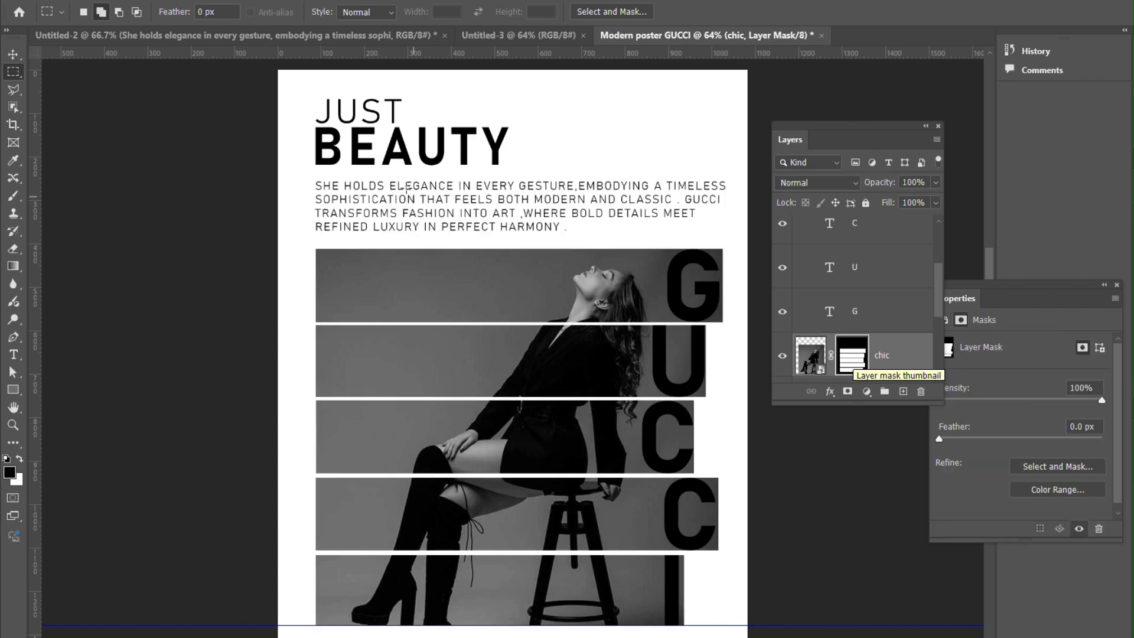
# - Paint black on the chic layer's mask with a 48 px brush to hide the photo inside and beside the GUCCI letters
pyautogui.click(13, 196)
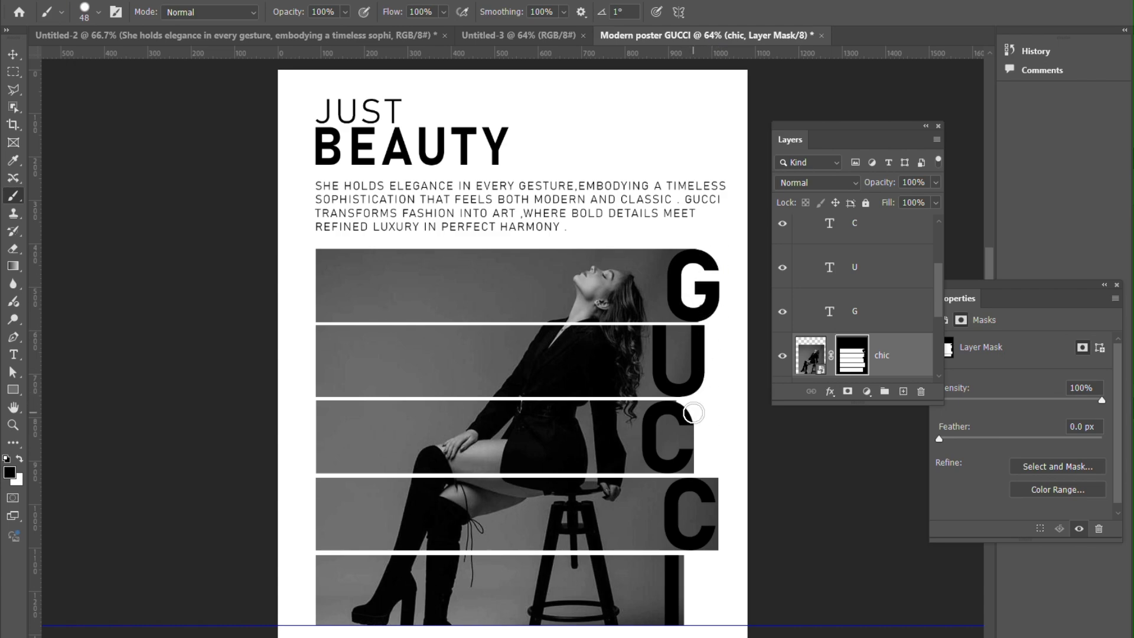
pyautogui.moveTo(673, 414)
pyautogui.mouseDown()
pyautogui.moveTo(692, 435)
pyautogui.moveTo(667, 433)
pyautogui.moveTo(691, 453)
pyautogui.moveTo(675, 464)
pyautogui.mouseUp()
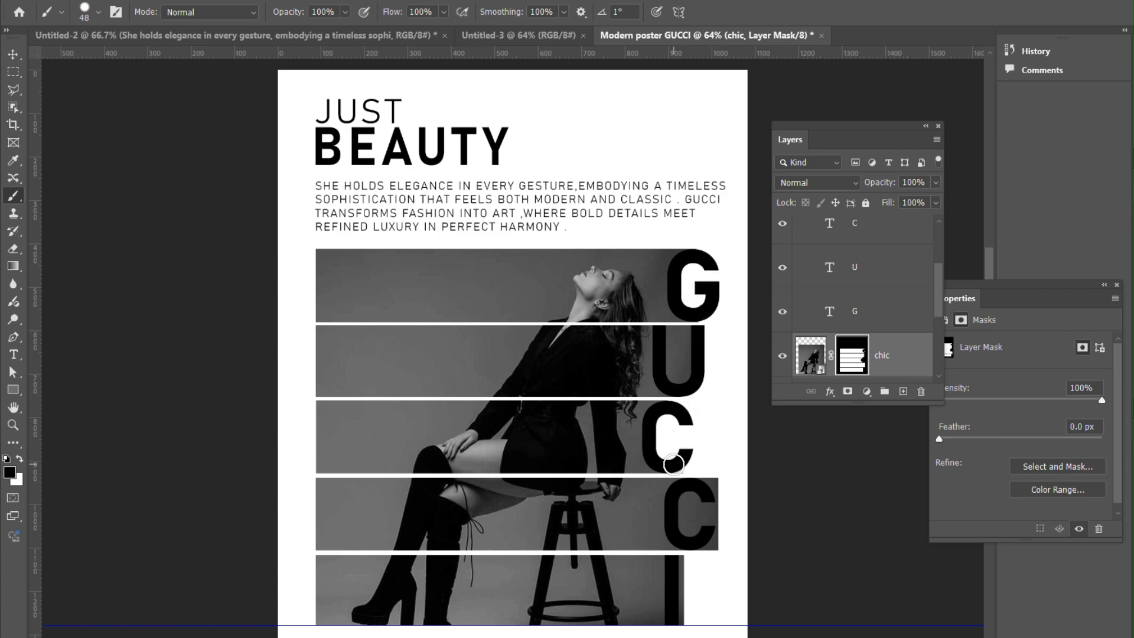
pyautogui.moveTo(685, 383)
pyautogui.mouseDown()
pyautogui.moveTo(689, 334)
pyautogui.moveTo(671, 334)
pyautogui.moveTo(683, 360)
pyautogui.mouseUp()
pyautogui.moveTo(714, 482)
pyautogui.mouseDown()
pyautogui.moveTo(716, 510)
pyautogui.moveTo(704, 543)
pyautogui.moveTo(714, 527)
pyautogui.moveTo(692, 498)
pyautogui.moveTo(698, 522)
pyautogui.moveTo(679, 614)
pyautogui.mouseUp()
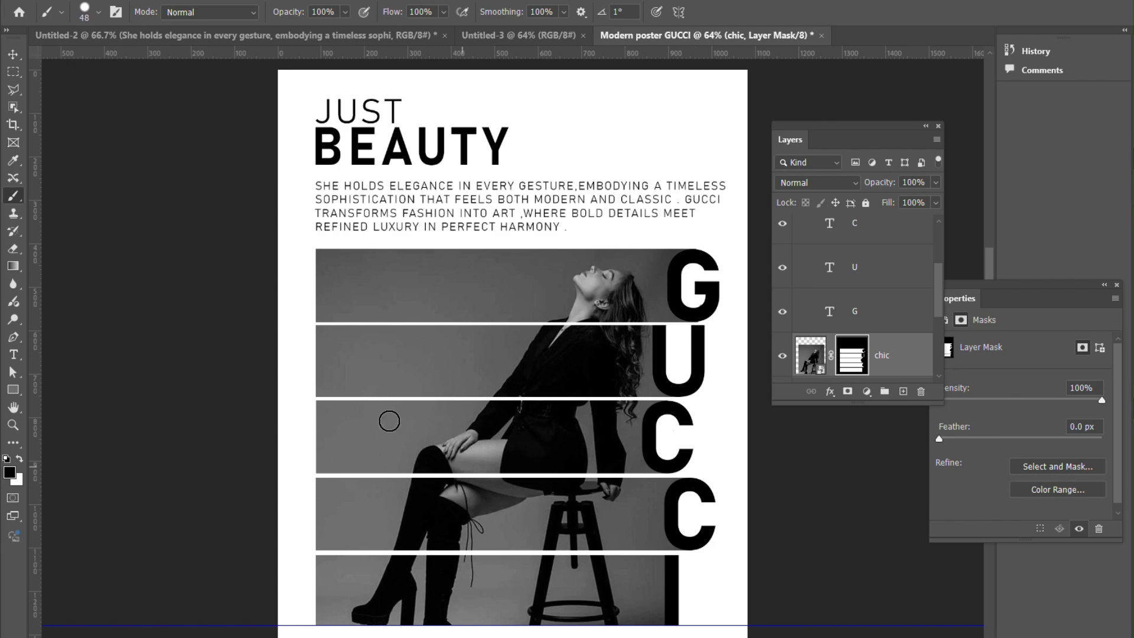
# - Delete the horizontal guide and move the chic photo independently of its mask to X 69 px, Y 257 px
pyautogui.click(13, 54)
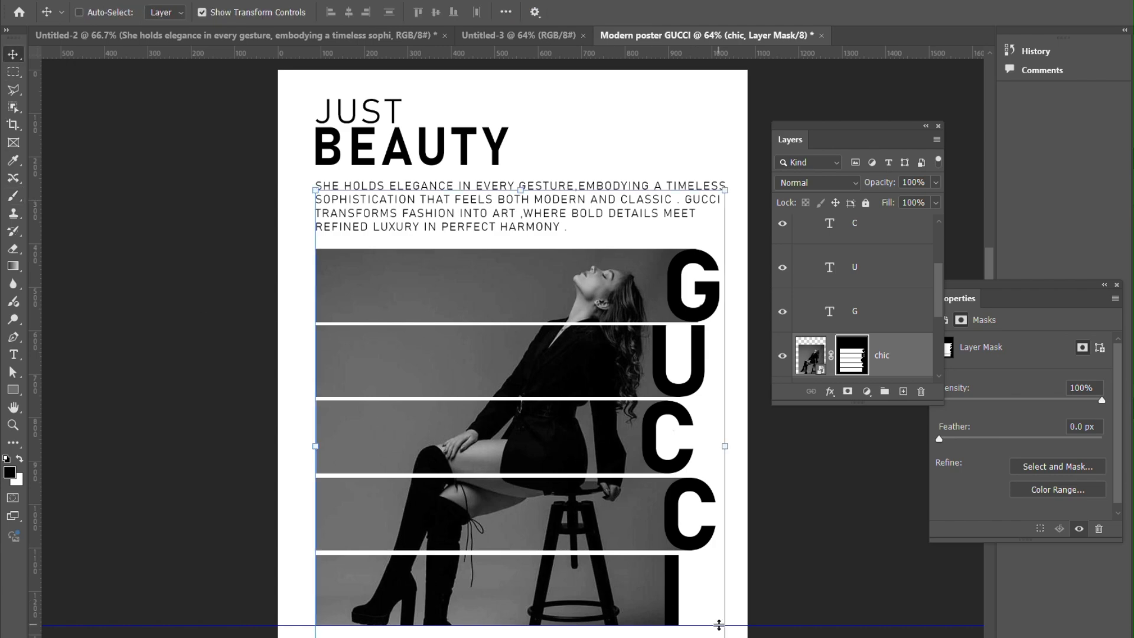
pyautogui.press('Delete')
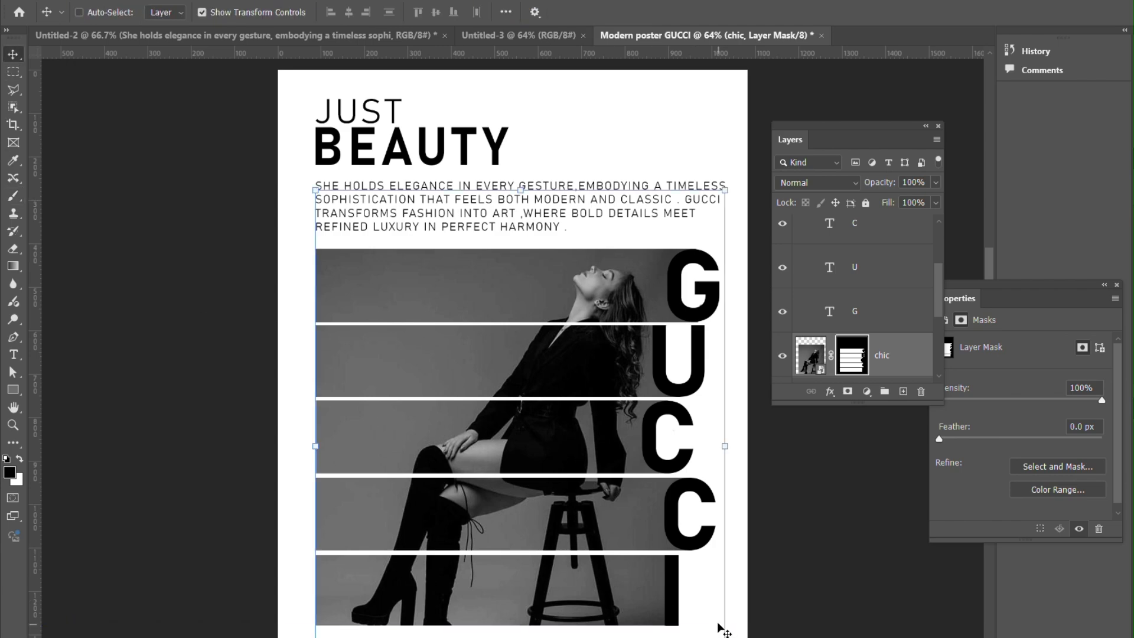
pyautogui.click(795, 363)
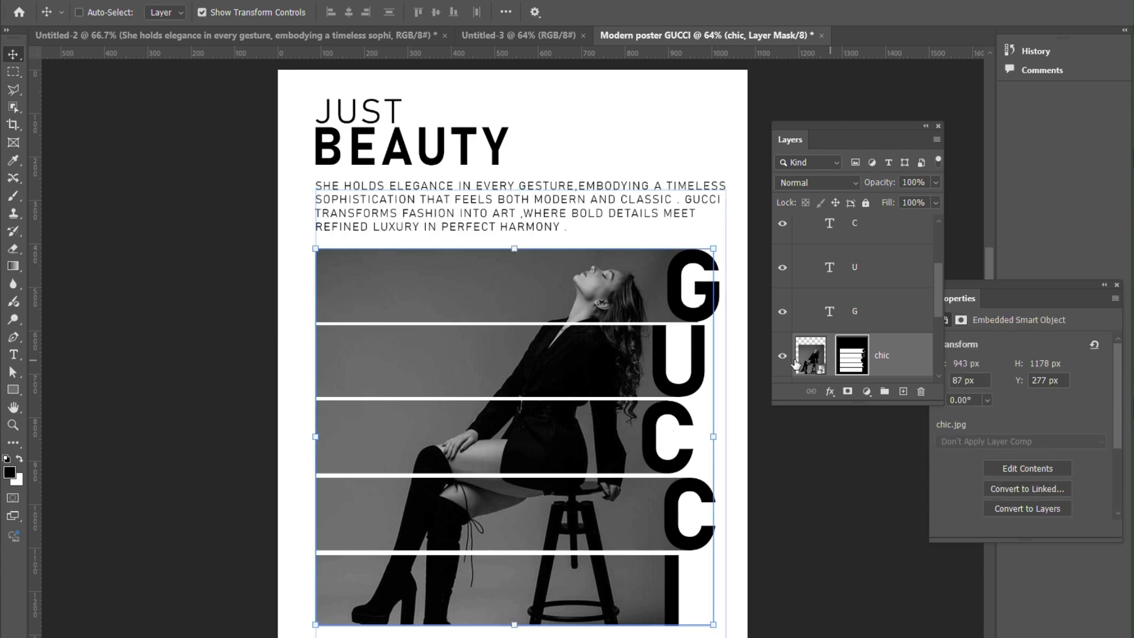
pyautogui.click(804, 355)
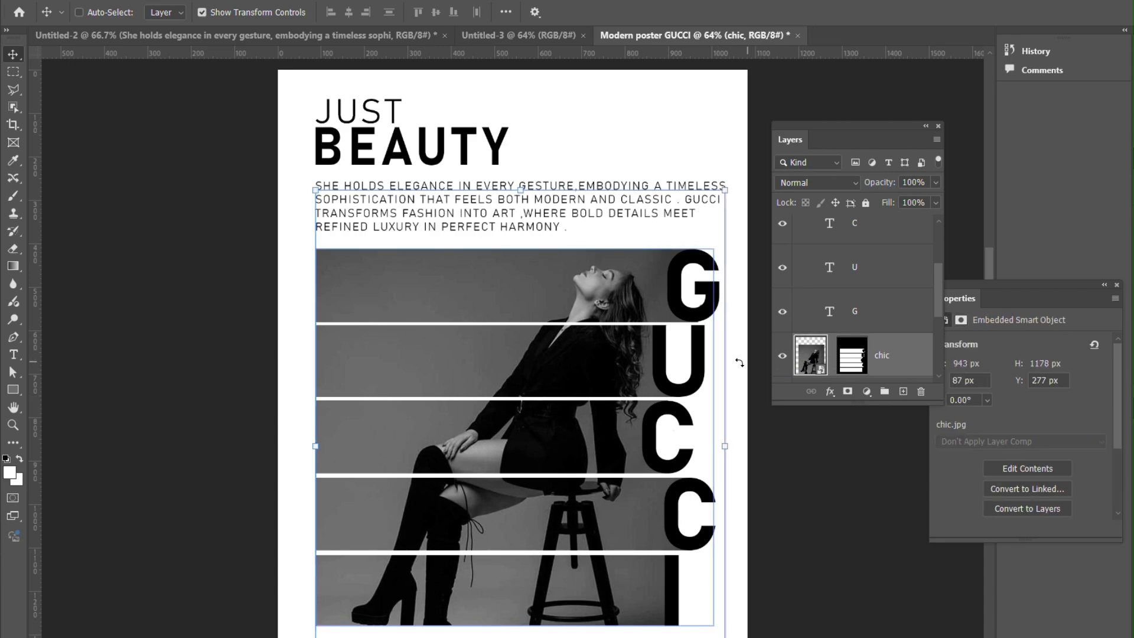
pyautogui.moveTo(593, 518); pyautogui.dragTo(588, 512)
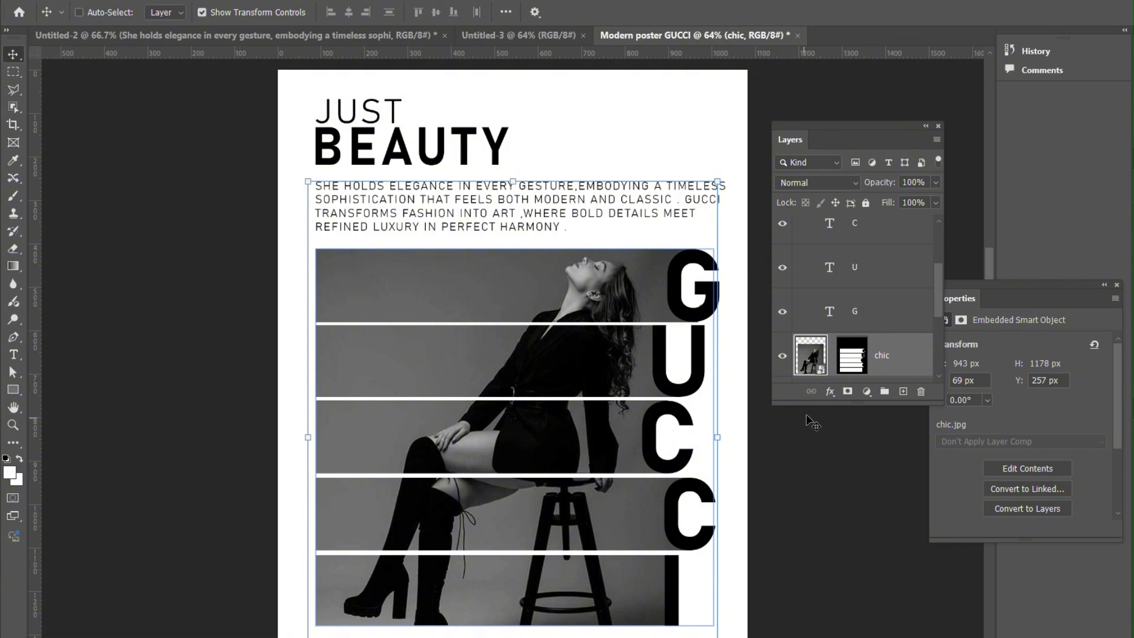
# - Duplicate the chic photo above Group 1, remove the copy's layer mask and clip it to the lettering group
pyautogui.moveTo(908, 357); pyautogui.dragTo(893, 210)
pyautogui.click(860, 239)
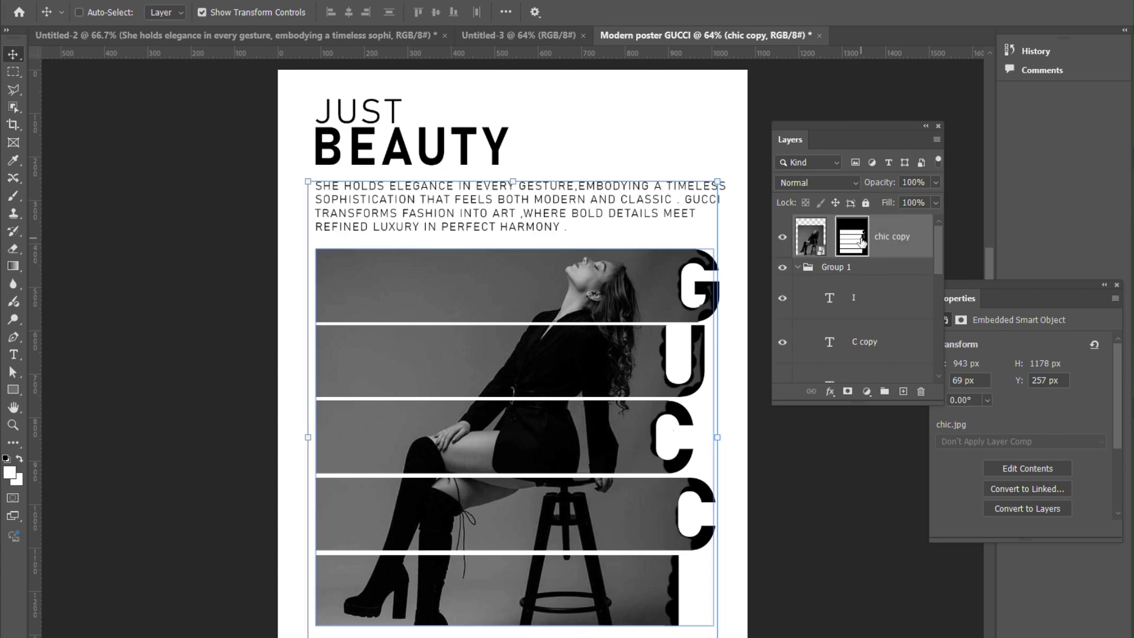
pyautogui.press('Delete')
pyautogui.rightClick(849, 237)
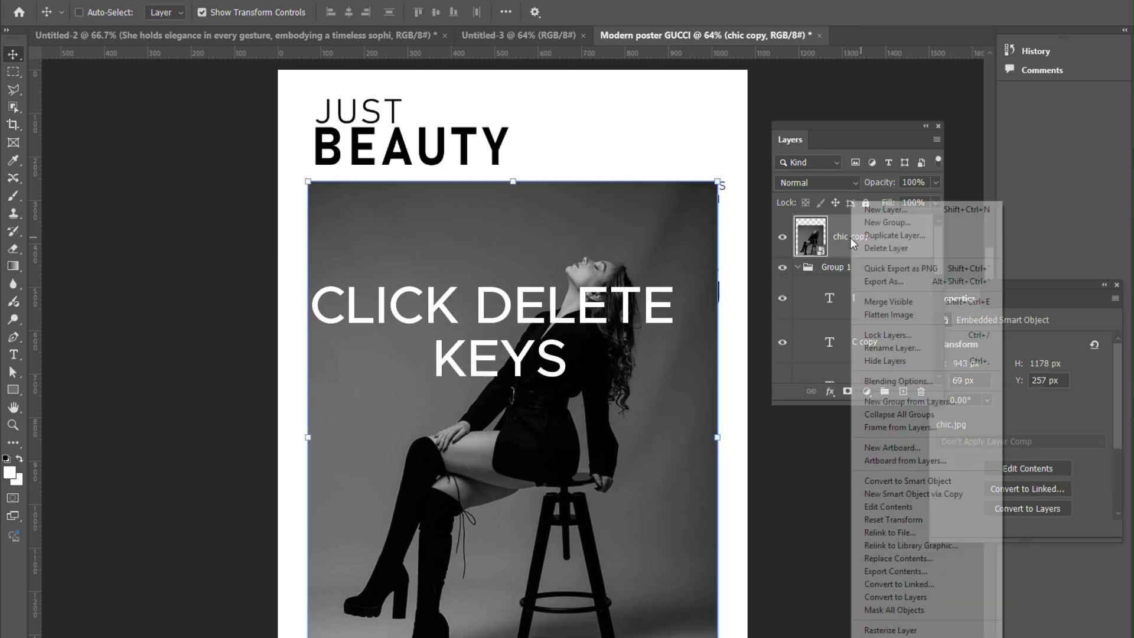
pyautogui.click(877, 637)
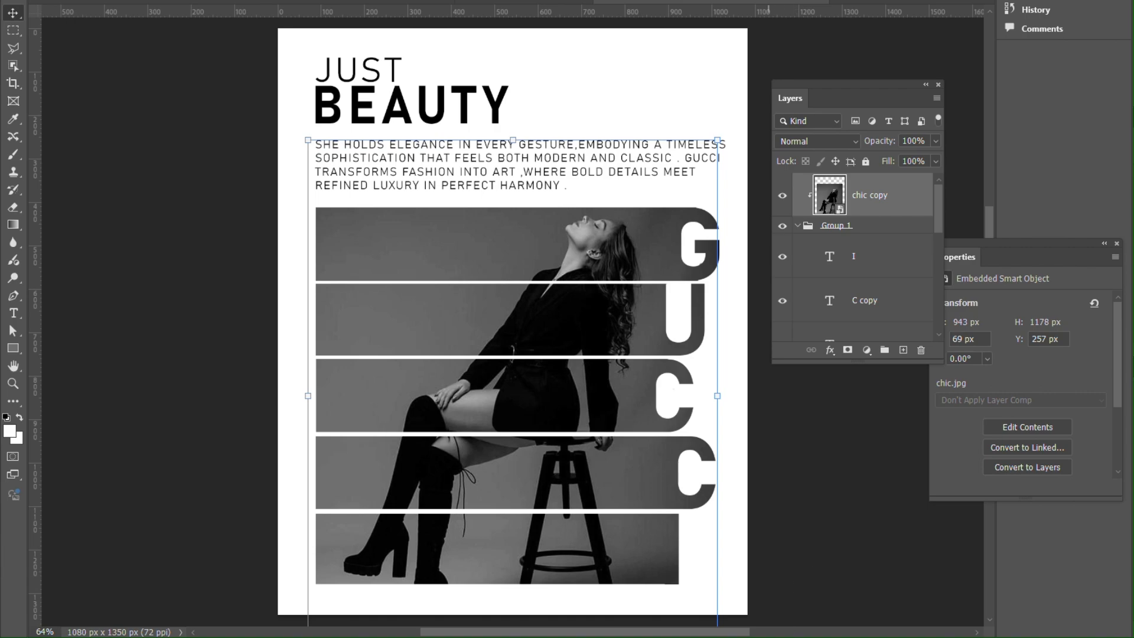
# - Place the GUCCI logo image, enlarge it and position it at the lower-left end of the bottom photo strip
pyautogui.moveTo(152, 555); pyautogui.dragTo(582, 427)
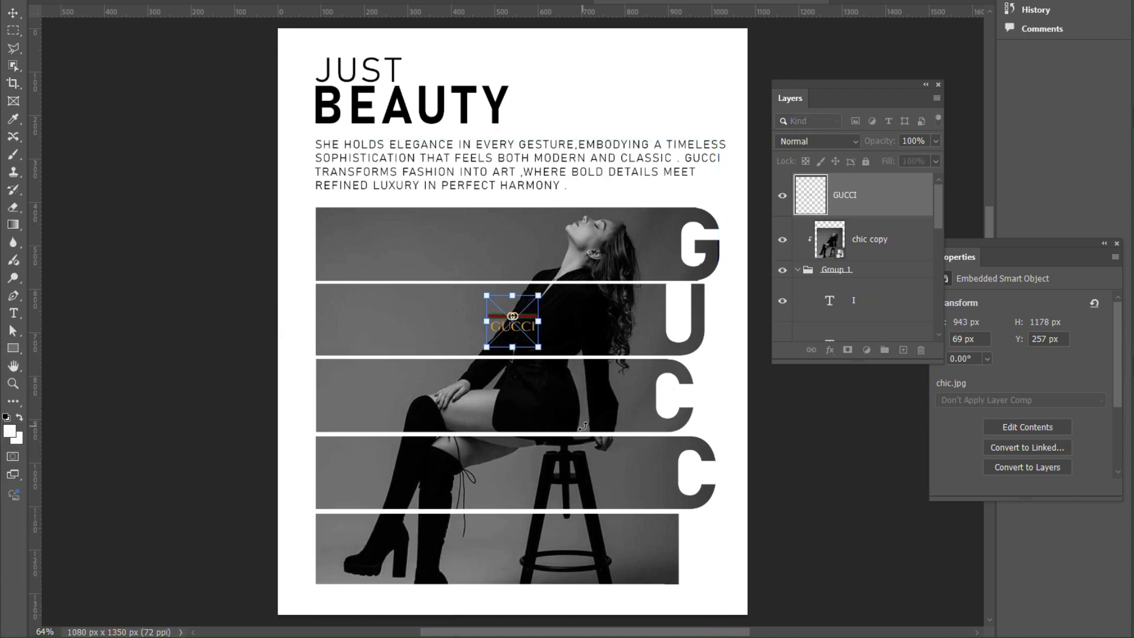
pyautogui.moveTo(509, 326); pyautogui.dragTo(380, 550)
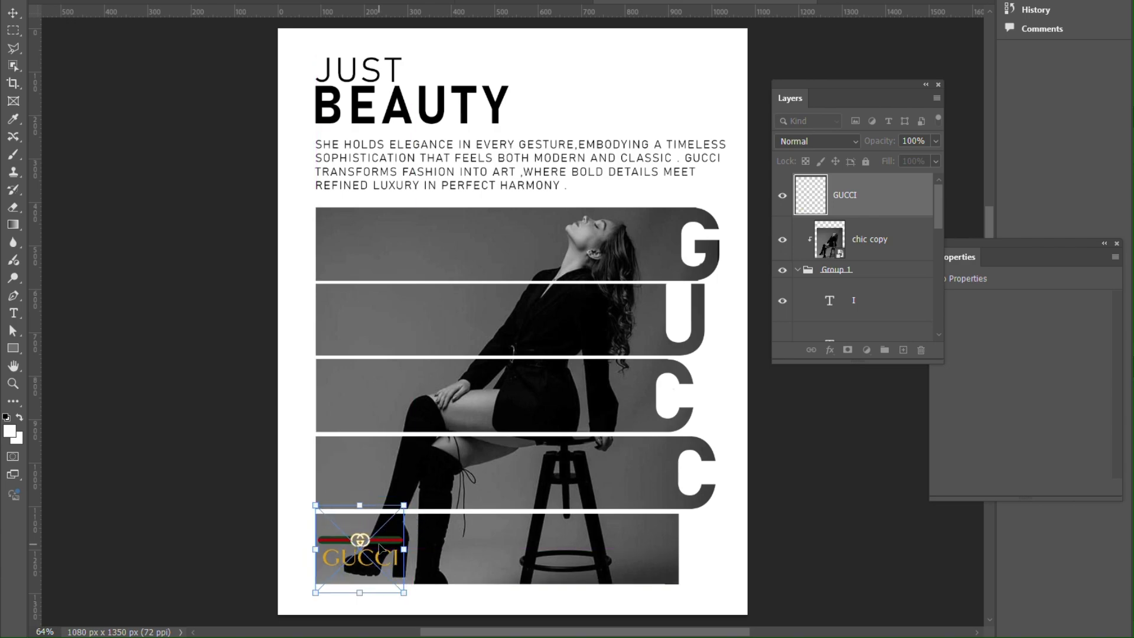
pyautogui.press('Return')
# - Select the white Background layer beneath the poster's text layers
pyautogui.scroll(-10, 850, 319)
pyautogui.click(851, 329)
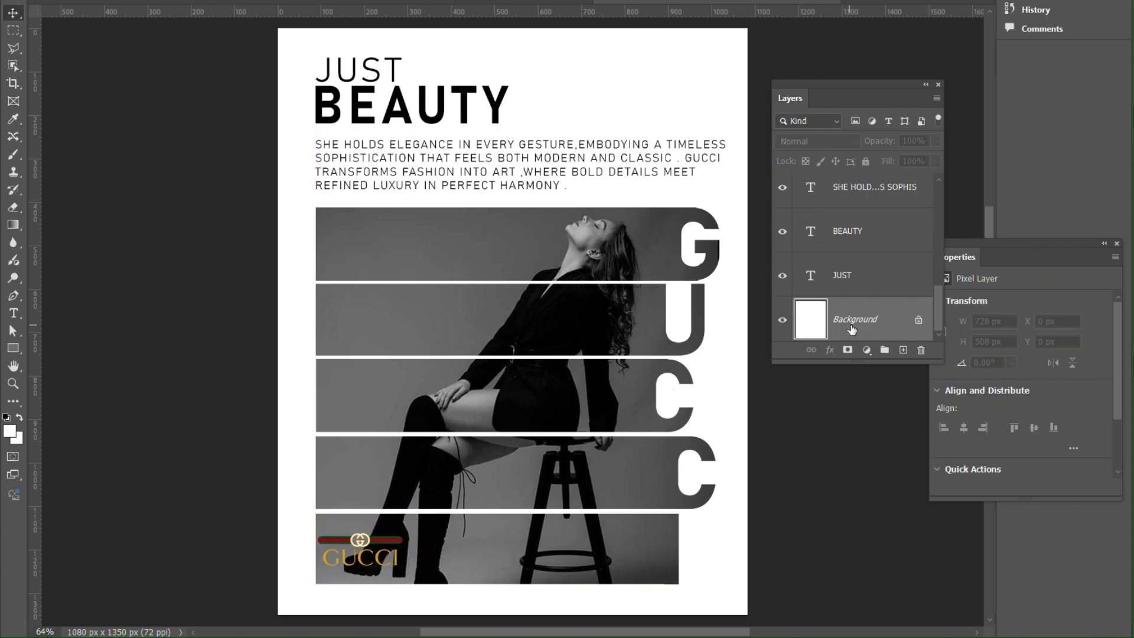